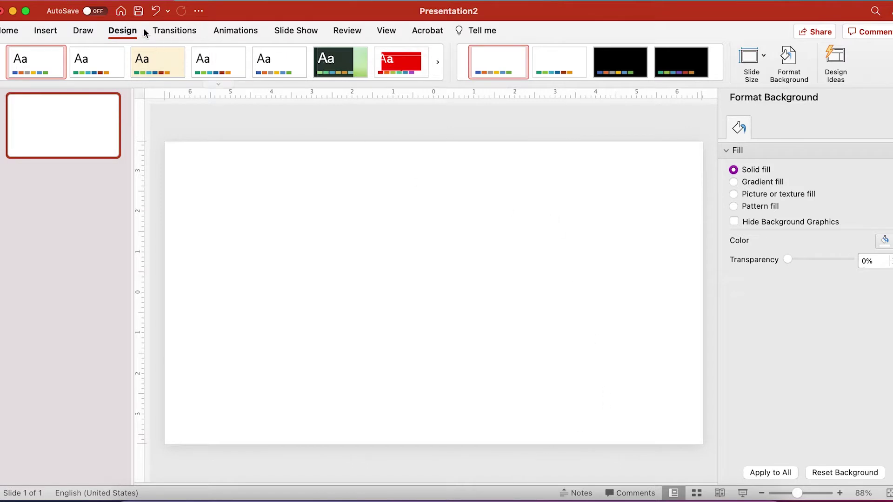
- Open the slide background's More Colors picker on the Color Sliders tab, then go to the Excel workbook
{"action": "left_click", "coordinate": [126, 32]}
{"action": "left_click", "coordinate": [127, 32]}
{"action": "left_click", "coordinate": [780, 68]}
{"action": "left_click", "coordinate": [884, 243]}
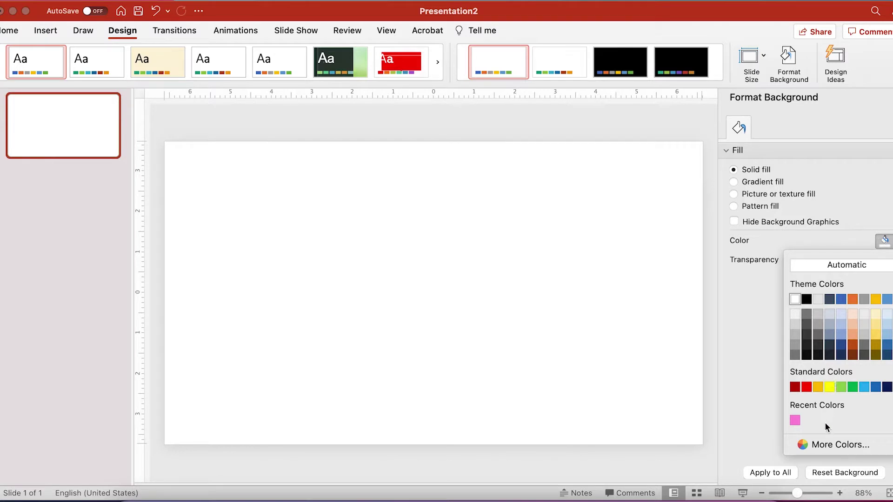
{"action": "left_click", "coordinate": [829, 443]}
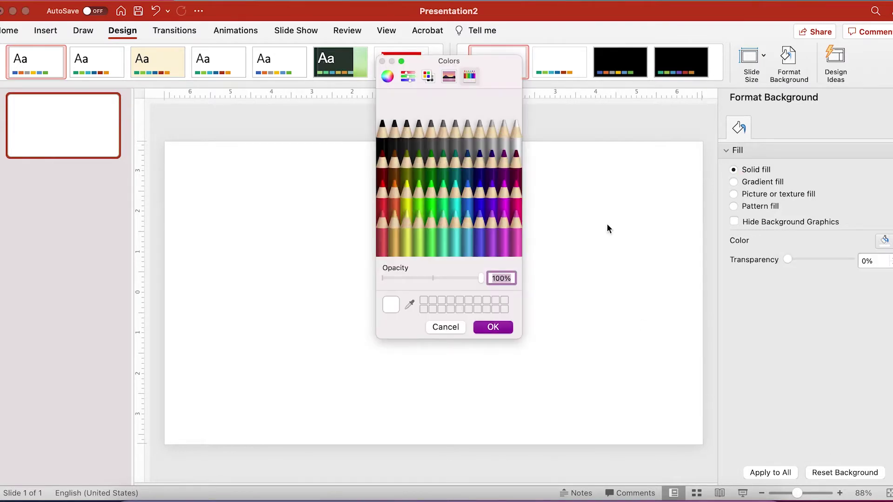
{"action": "left_click", "coordinate": [408, 76]}
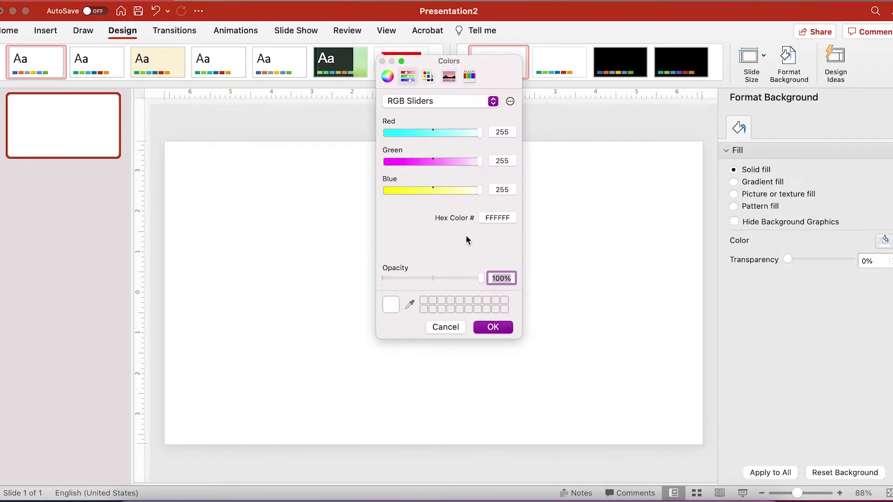
{"action": "left_click", "coordinate": [537, 499]}
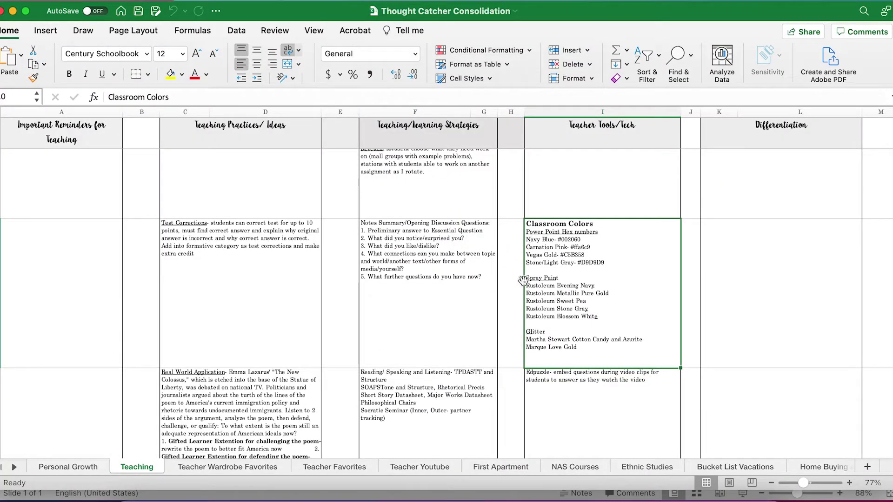
- Select the Carnation Pink code #ffa6c9 in the Classroom Colors cell text
{"action": "left_click", "coordinate": [232, 96]}
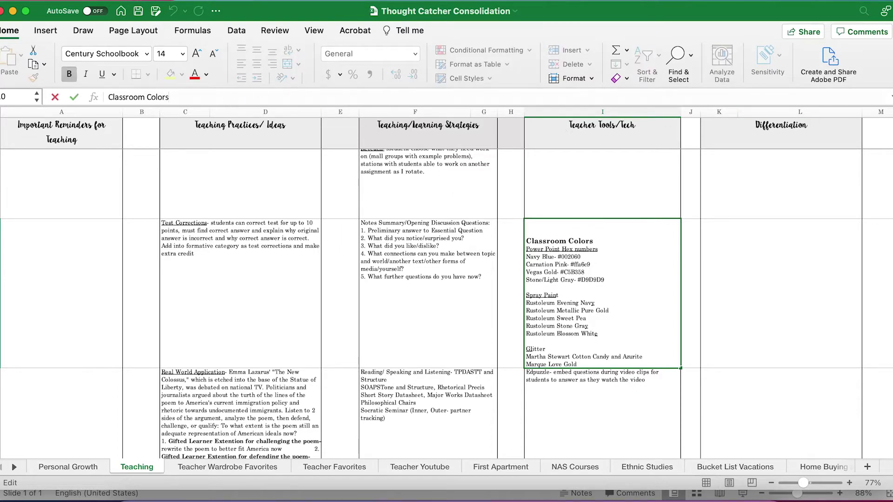
{"action": "left_click", "coordinate": [891, 98]}
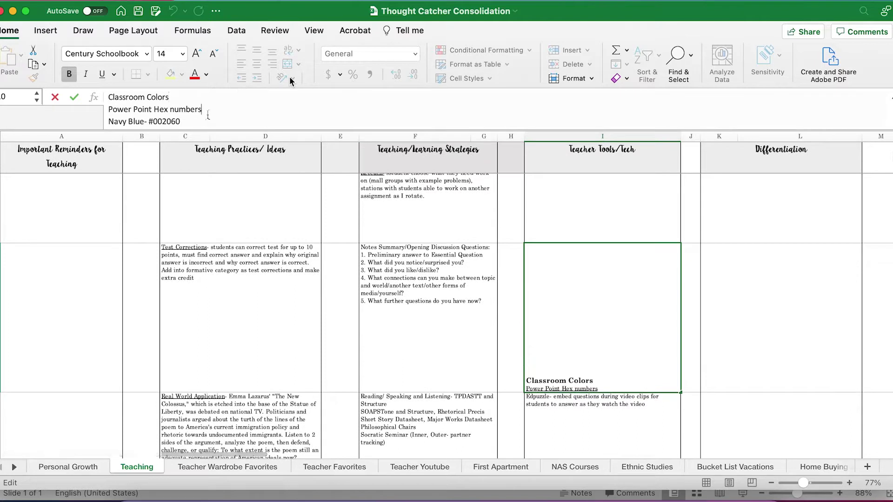
{"action": "left_click", "coordinate": [207, 111]}
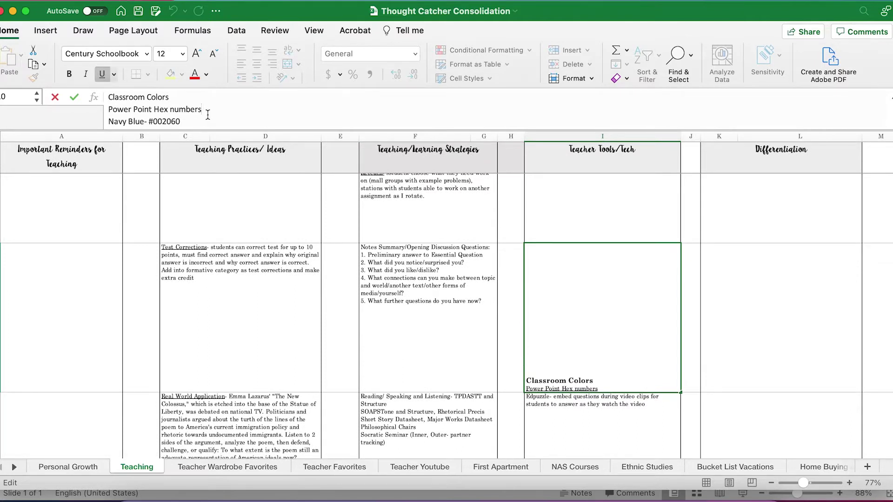
{"action": "type", "text": "Carnation Pink- #ffa6c9"}
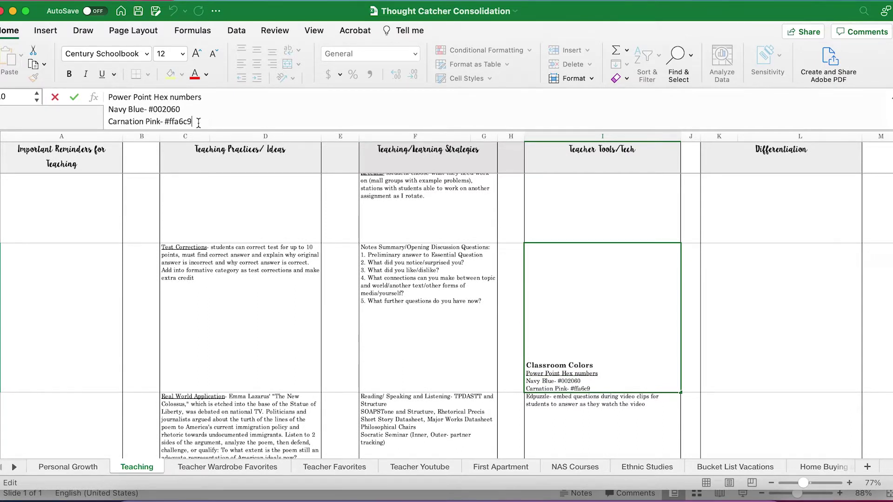
{"action": "left_click_drag", "start_coordinate": [199, 122], "coordinate": [166, 118]}
{"action": "key", "text": "super+c"}
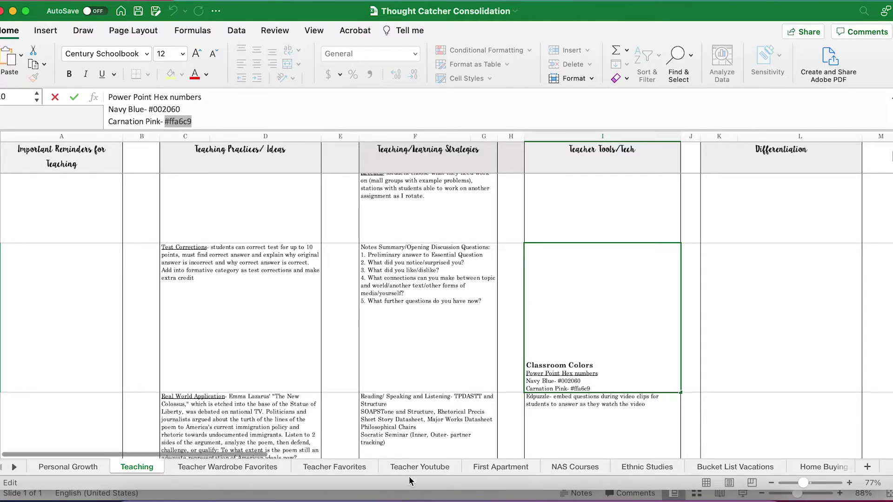
- Replace the hex value FFFFFF with ffa6c9, drop the extra #, and apply it as the slide background
{"action": "left_click", "coordinate": [437, 497]}
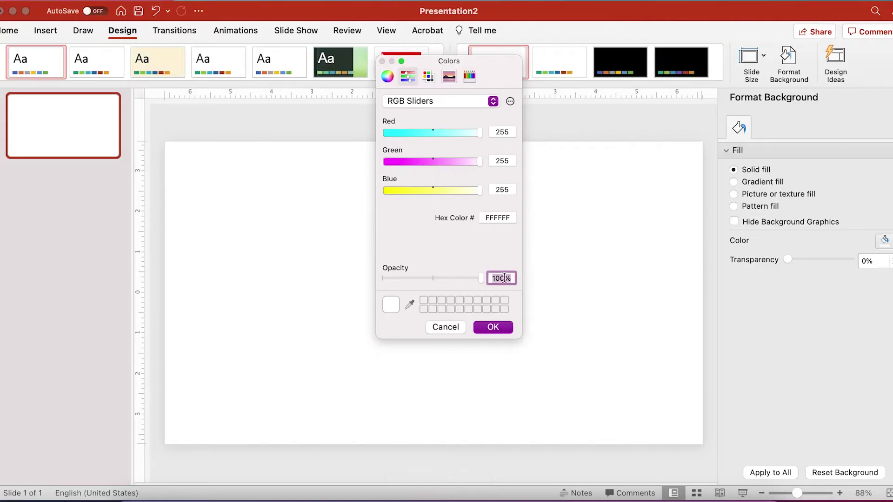
{"action": "left_click_drag", "start_coordinate": [492, 221], "coordinate": [547, 221]}
{"action": "key", "text": "super+v"}
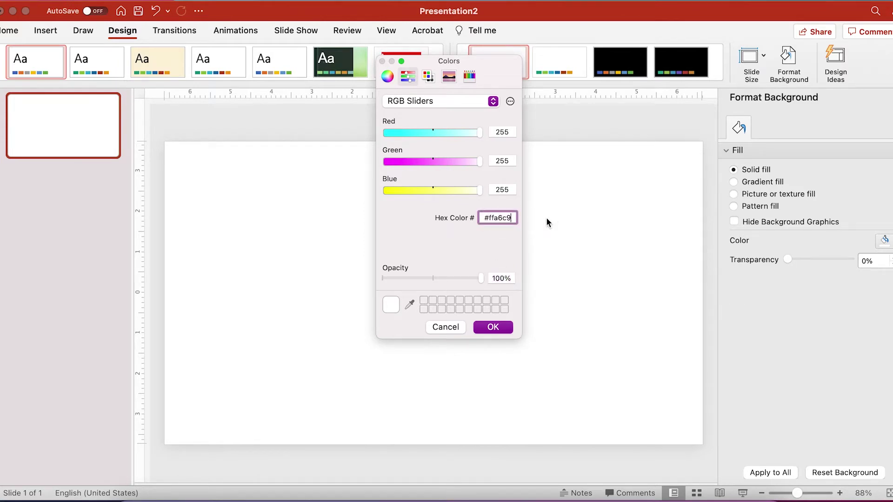
{"action": "left_click", "coordinate": [489, 218]}
{"action": "key", "text": "BackSpace"}
{"action": "left_click", "coordinate": [507, 324]}
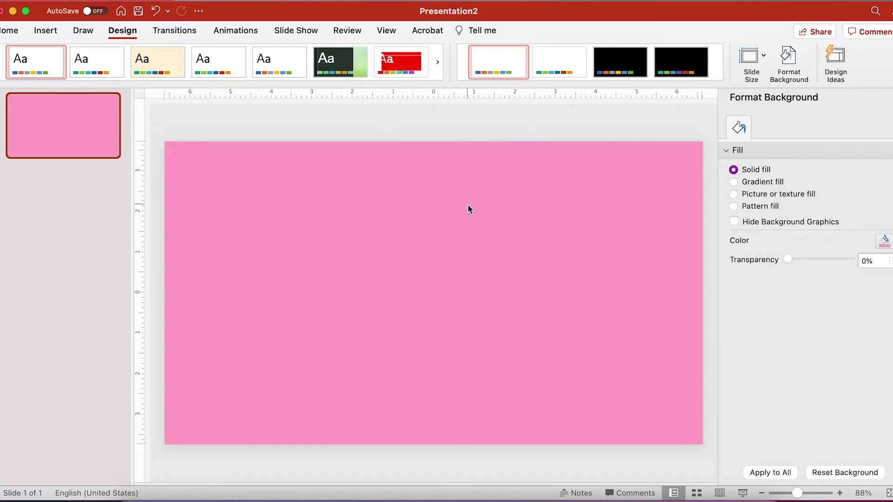
{"action": "left_click", "coordinate": [46, 31]}
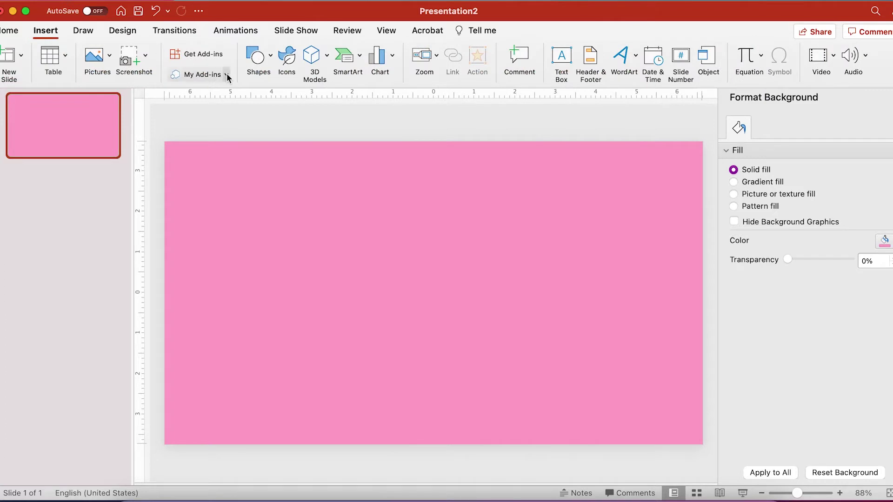
- Draw a rectangle and resize it to 12.75" by 6.86", leaving a thin pink margin
{"action": "left_click", "coordinate": [257, 65]}
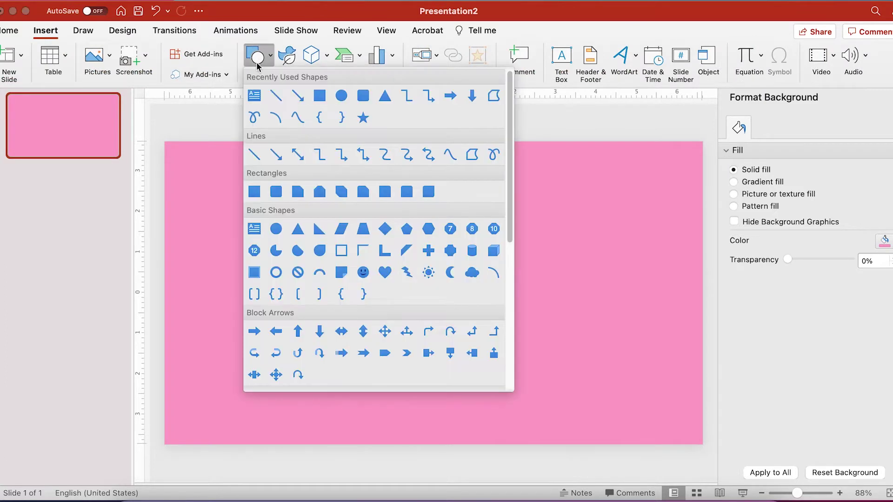
{"action": "left_click", "coordinate": [319, 96]}
{"action": "mouse_move", "coordinate": [177, 158]}
{"action": "left_mouse_down"}
{"action": "mouse_move", "coordinate": [648, 353]}
{"action": "mouse_move", "coordinate": [698, 392]}
{"action": "mouse_move", "coordinate": [681, 398]}
{"action": "left_mouse_up"}
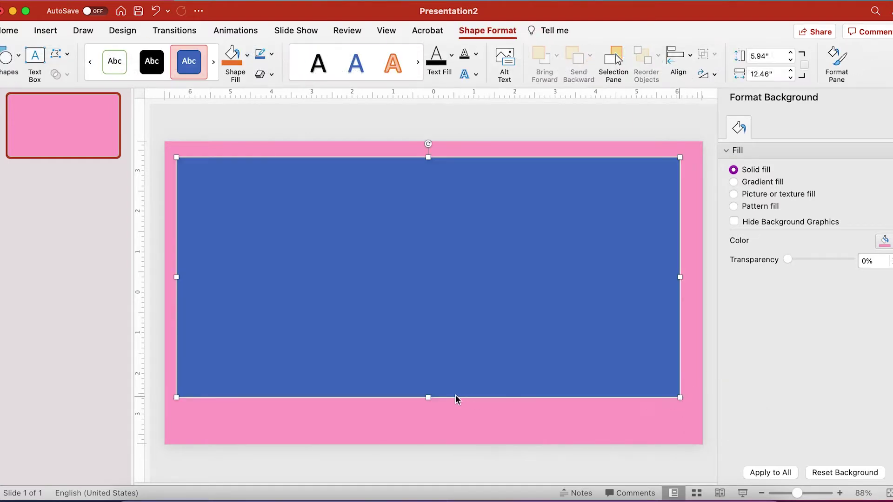
{"action": "left_click_drag", "start_coordinate": [428, 397], "coordinate": [432, 434]}
{"action": "left_click_drag", "start_coordinate": [677, 434], "coordinate": [692, 430]}
{"action": "left_click_drag", "start_coordinate": [436, 158], "coordinate": [435, 154]}
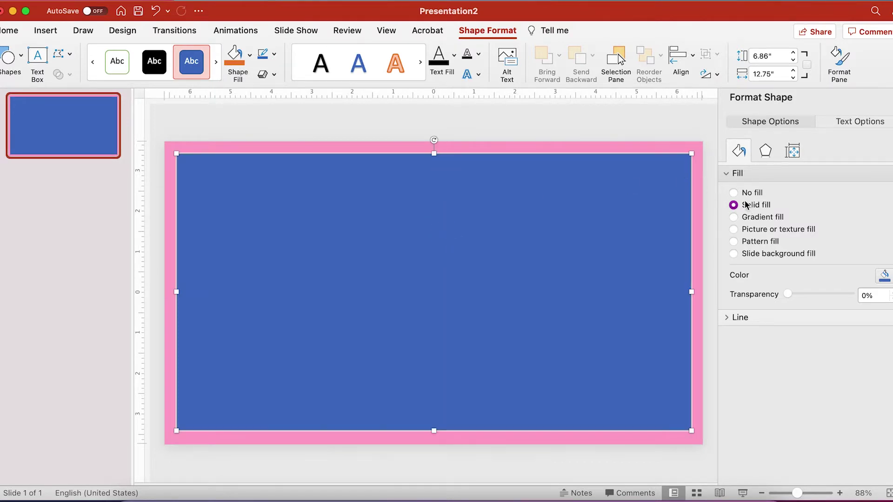
- Fill the rectangle with white
{"action": "left_click", "coordinate": [882, 276]}
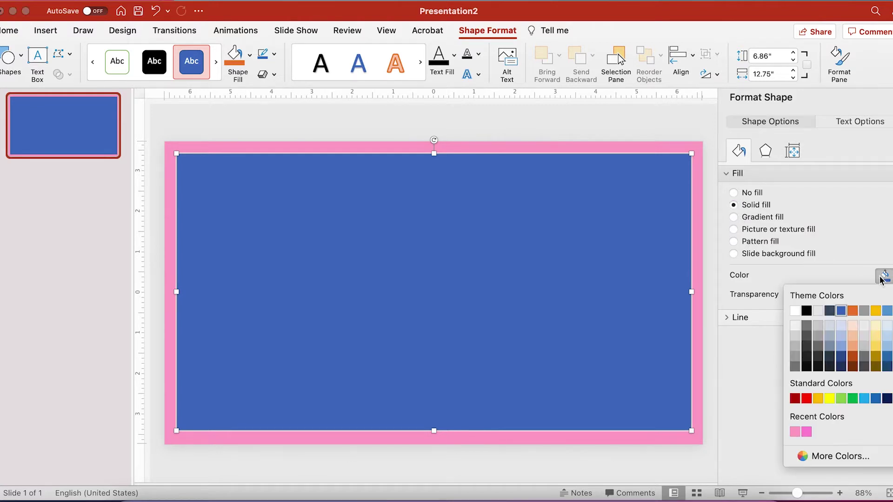
{"action": "left_click", "coordinate": [796, 311]}
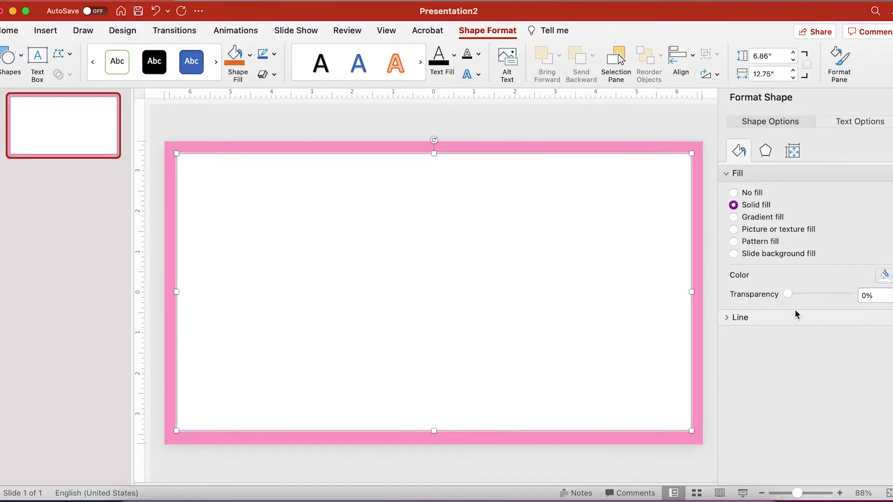
{"action": "left_click", "coordinate": [766, 153]}
{"action": "left_click", "coordinate": [739, 151]}
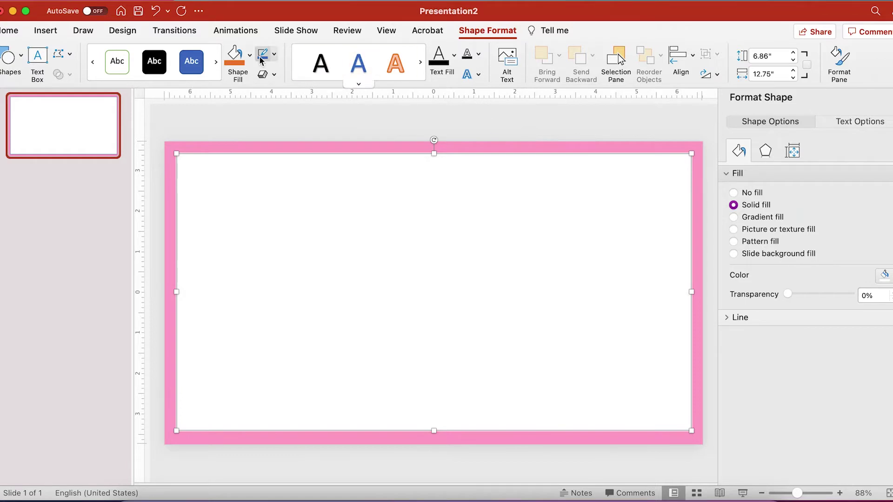
- Give the rectangle a black 1½ pt outline and deselect it
{"action": "left_click", "coordinate": [274, 54]}
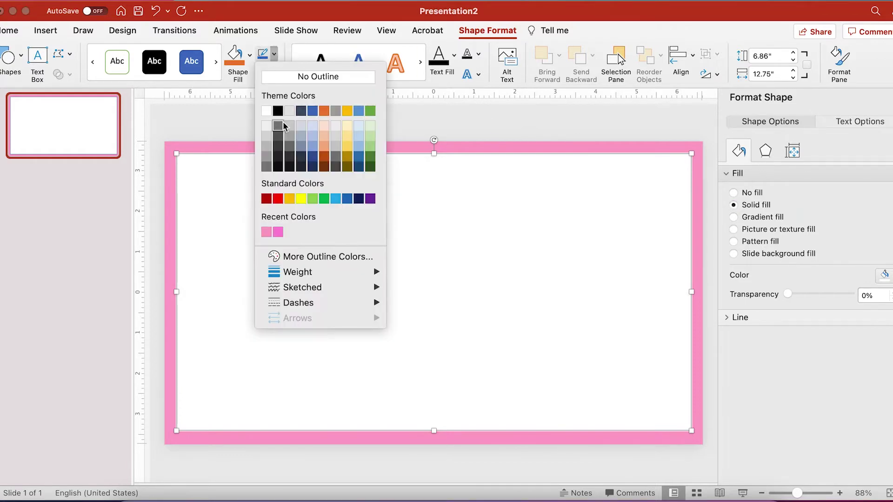
{"action": "left_click", "coordinate": [278, 111]}
{"action": "left_click", "coordinate": [275, 54]}
{"action": "mouse_move", "coordinate": [298, 272]}
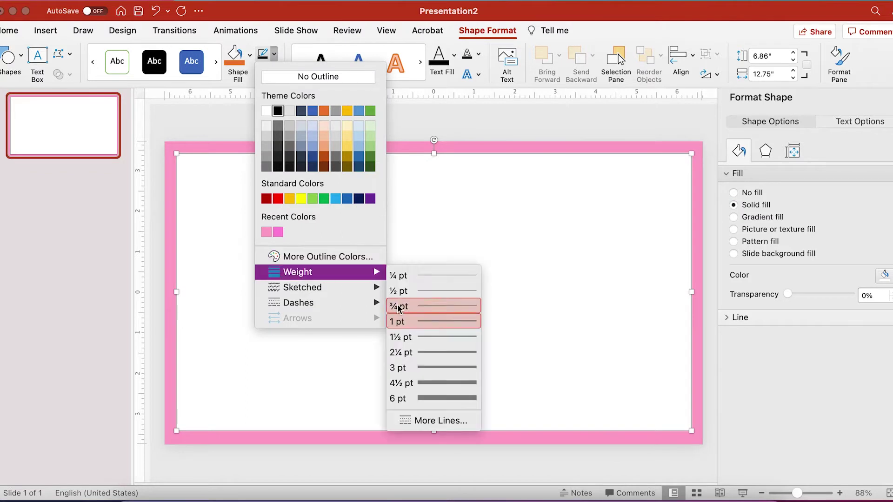
{"action": "left_click", "coordinate": [404, 337]}
{"action": "left_click", "coordinate": [337, 125]}
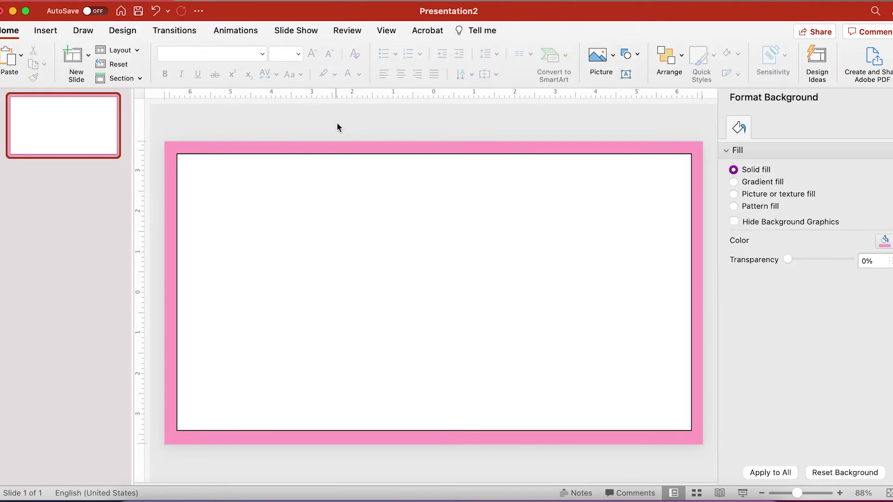
{"action": "key", "text": "super+shift+4"}
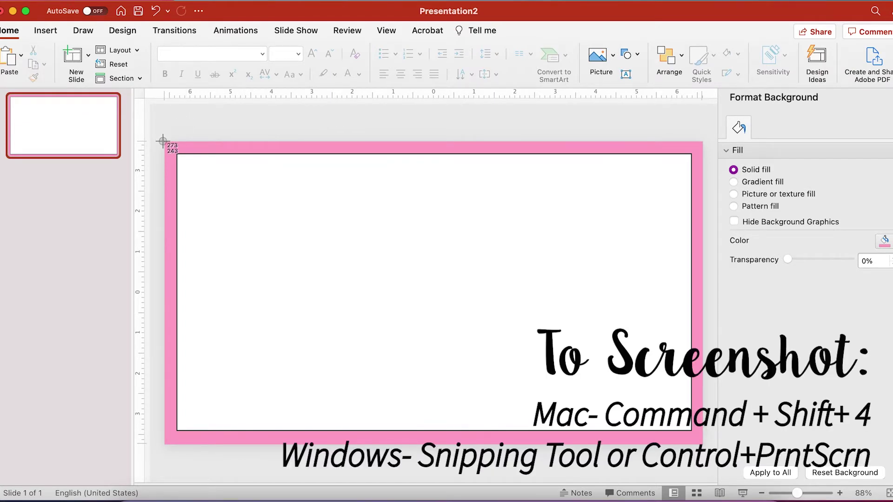
- Screenshot the whole pink-framed slide region, review the capture, and close its preview
{"action": "left_click_drag", "start_coordinate": [163, 140], "coordinate": [705, 448]}
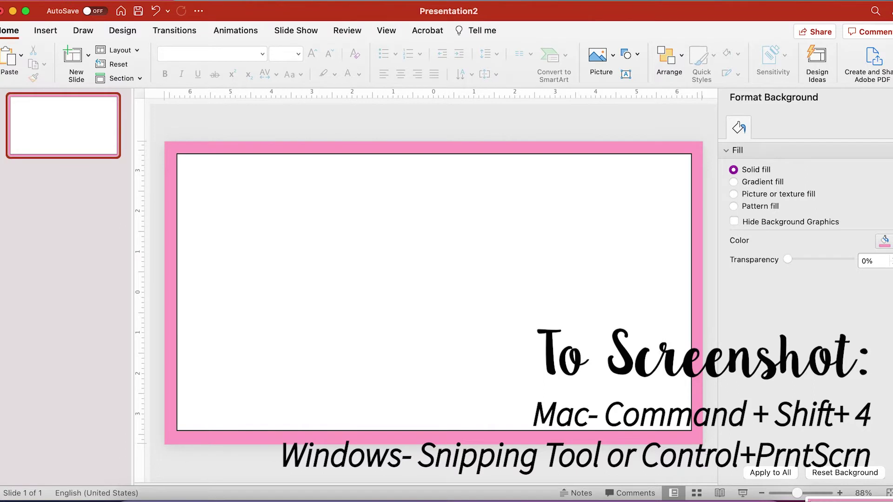
{"action": "left_click", "coordinate": [705, 447]}
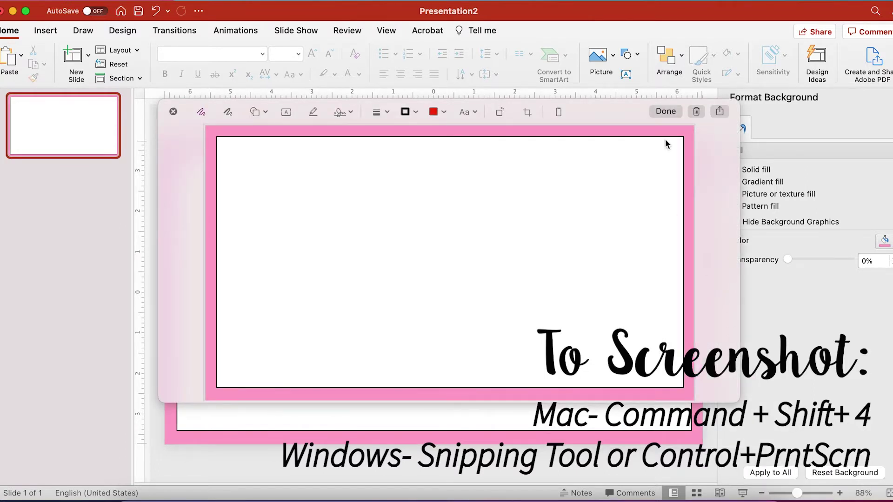
{"action": "left_click", "coordinate": [653, 114]}
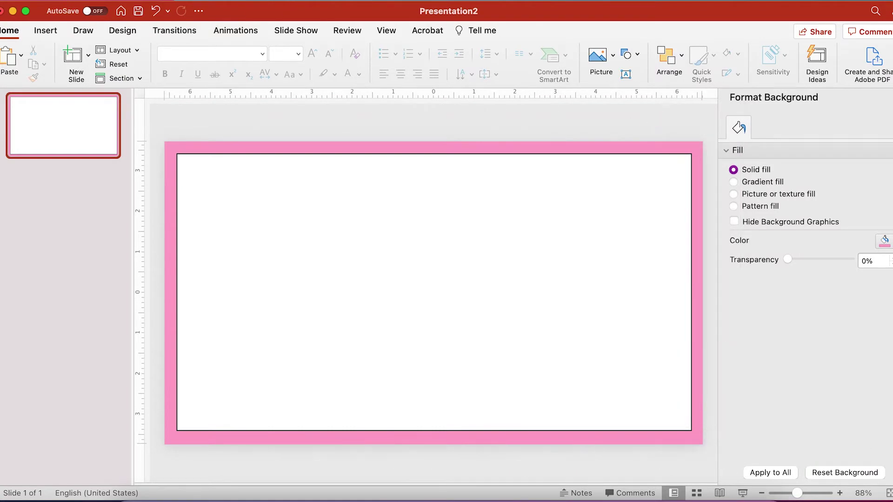
- Show the Desktop files and inspect the pink-bordered screenshot file
{"action": "left_click", "coordinate": [141, 489]}
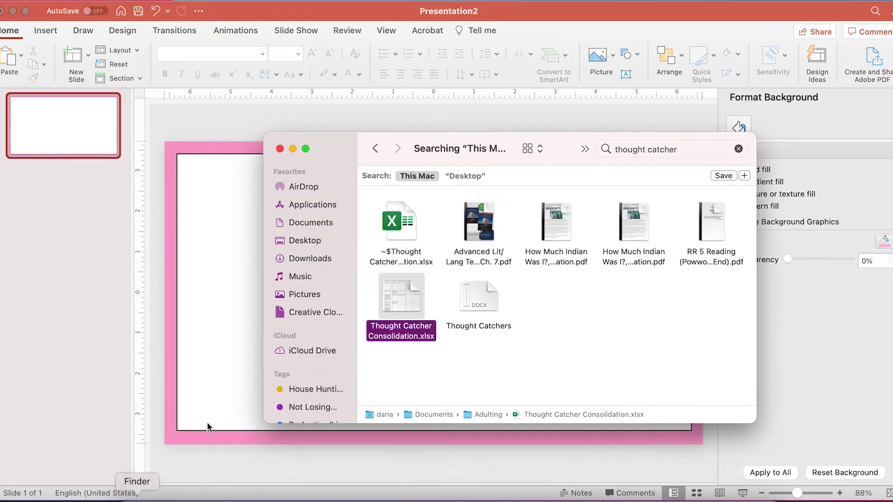
{"action": "left_click", "coordinate": [311, 241]}
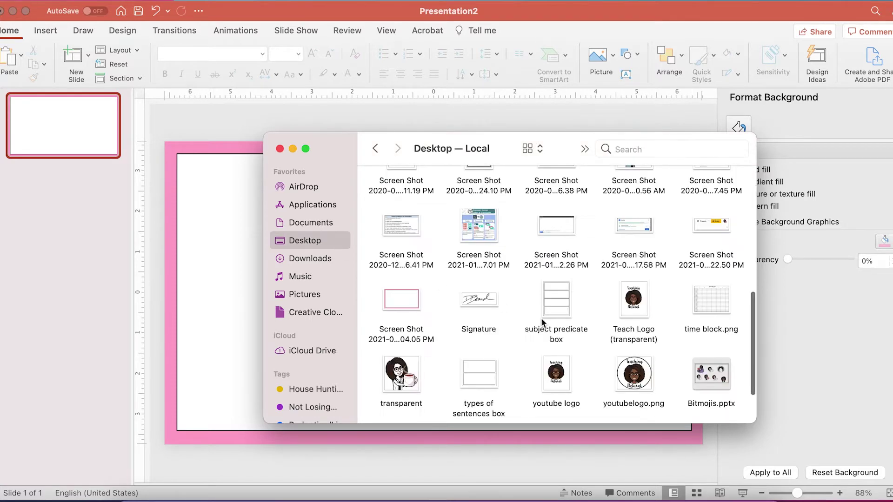
{"action": "scroll", "coordinate": [542, 322], "scroll_direction": "down", "scroll_amount": 2}
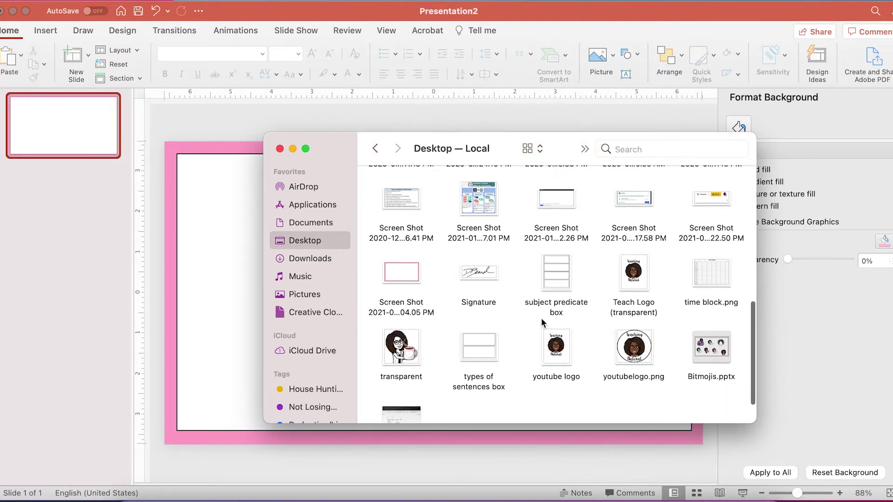
{"action": "right_click", "coordinate": [406, 270]}
{"action": "left_click", "coordinate": [398, 275]}
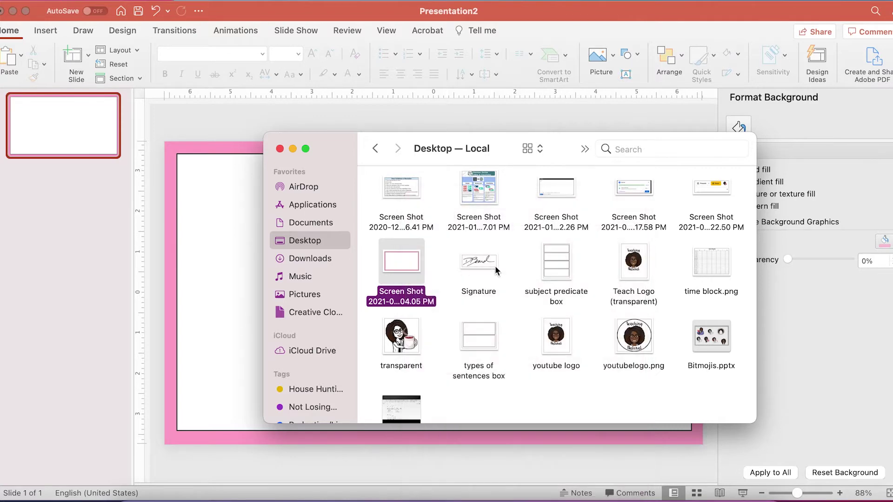
{"action": "scroll", "coordinate": [509, 272], "scroll_direction": "up", "scroll_amount": 5}
- Browse the Friday, Monday, Thursday, Tuesday and Wednesday backgrounds in Agenda Backgrounds, then cancel without inserting
{"action": "left_click", "coordinate": [479, 202]}
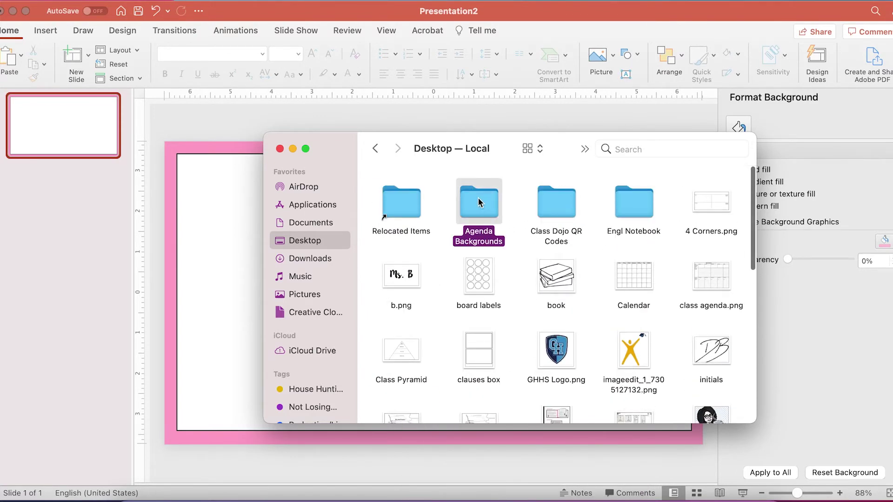
{"action": "double_click", "coordinate": [479, 202]}
{"action": "left_click", "coordinate": [414, 208]}
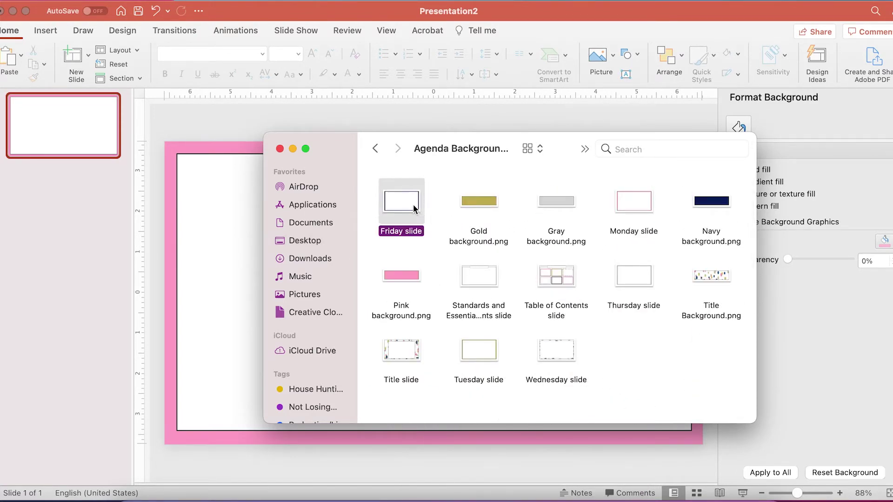
{"action": "left_click", "coordinate": [647, 207]}
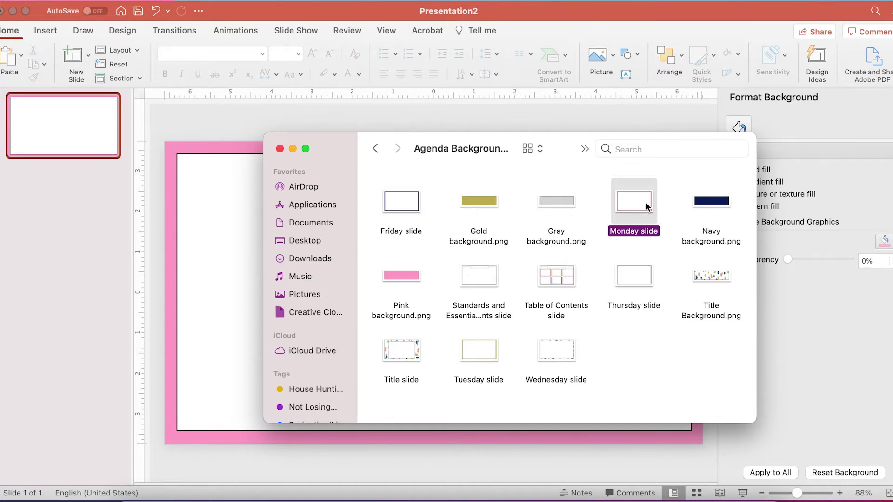
{"action": "left_click", "coordinate": [642, 277]}
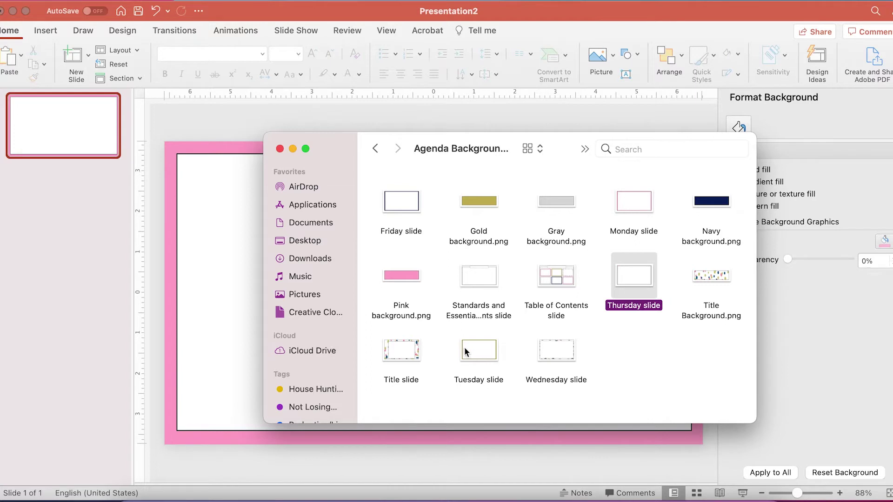
{"action": "left_click", "coordinate": [480, 354]}
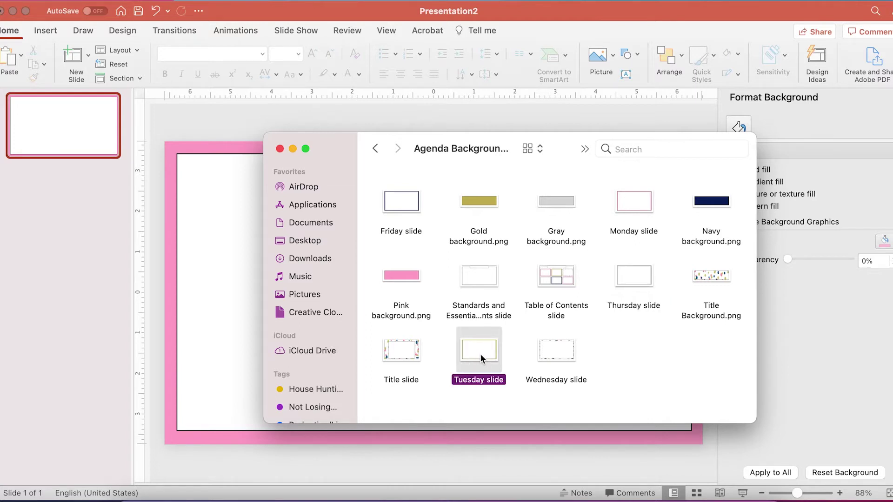
{"action": "left_click", "coordinate": [543, 361]}
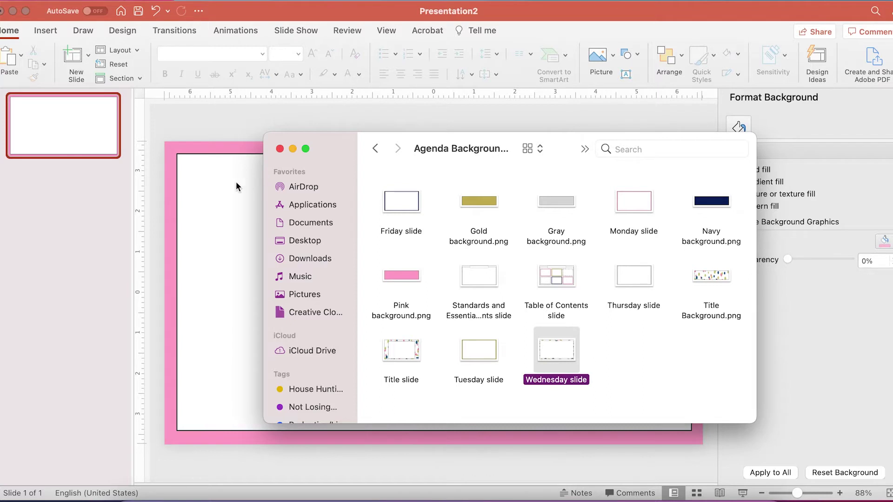
{"action": "key", "text": "Escape"}
{"action": "key", "text": "super+Tab"}
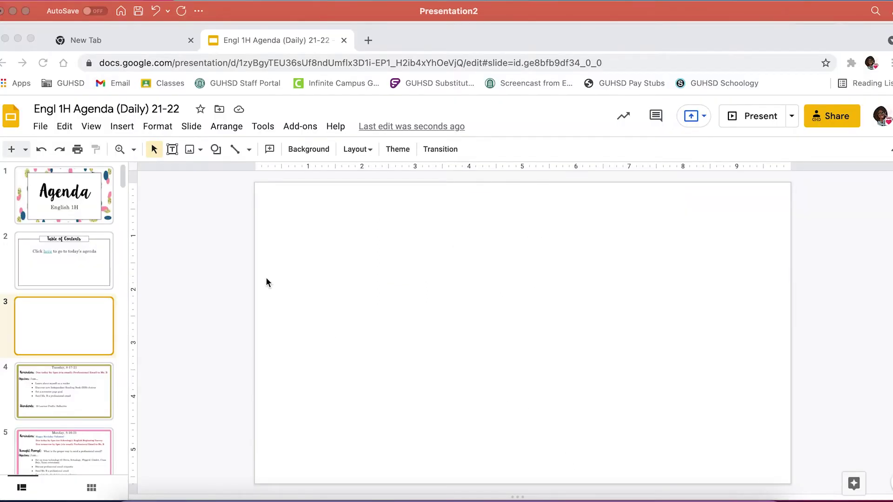
- On the blank third slide, open the background settings to choose an image
{"action": "left_click", "coordinate": [66, 209]}
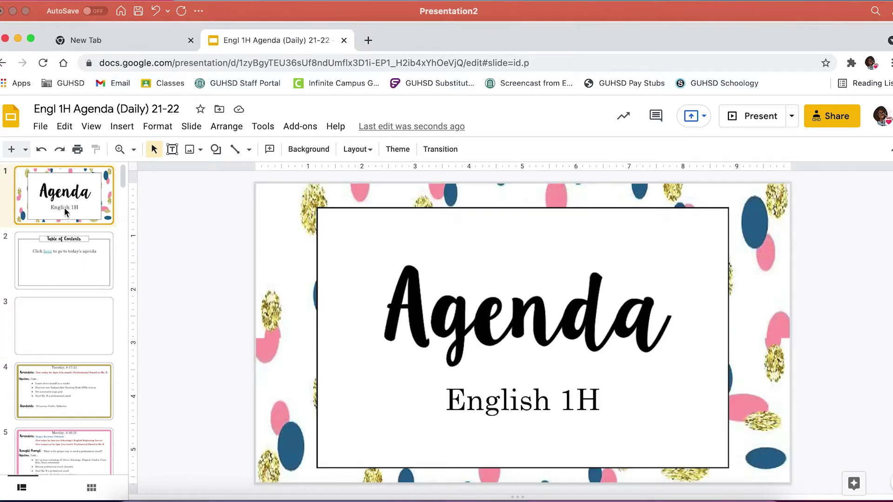
{"action": "left_click", "coordinate": [85, 370]}
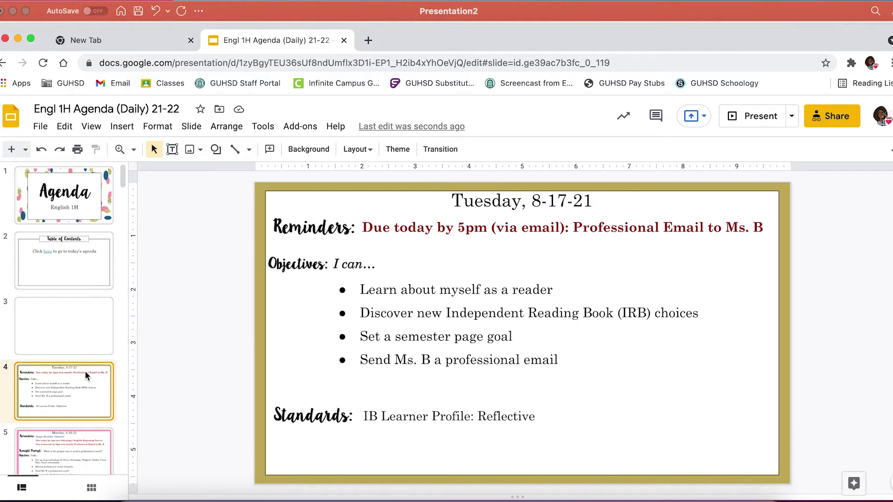
{"action": "left_click", "coordinate": [58, 309]}
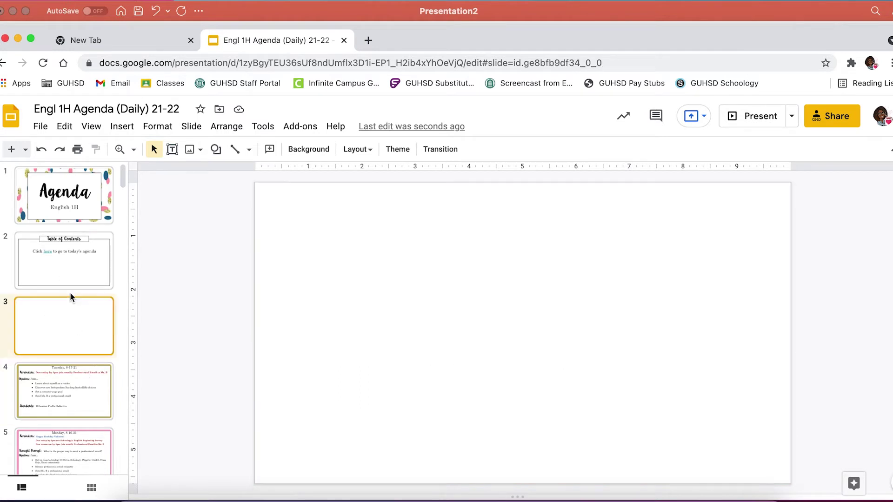
{"action": "left_click", "coordinate": [302, 151]}
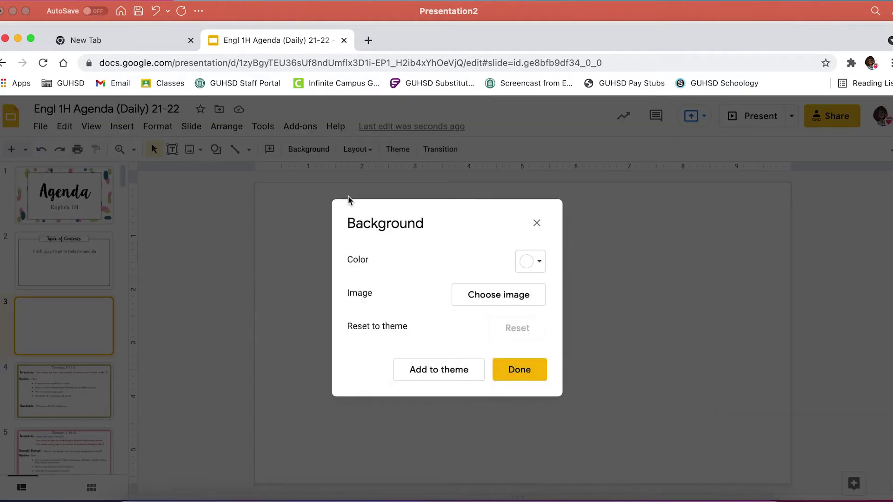
{"action": "left_click", "coordinate": [475, 301]}
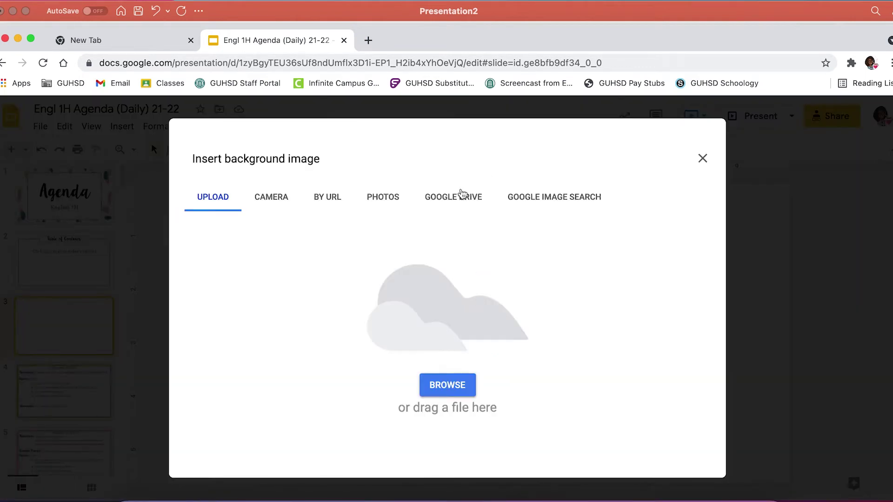
- Search Google Drive for 'monda' and set Monday slide.png as the slide background
{"action": "left_click", "coordinate": [462, 194]}
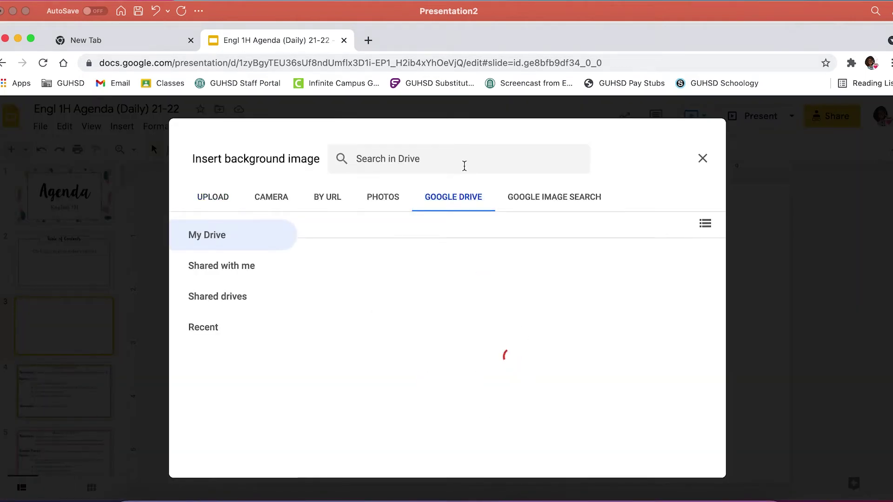
{"action": "left_click", "coordinate": [465, 163]}
{"action": "type", "text": "monday"}
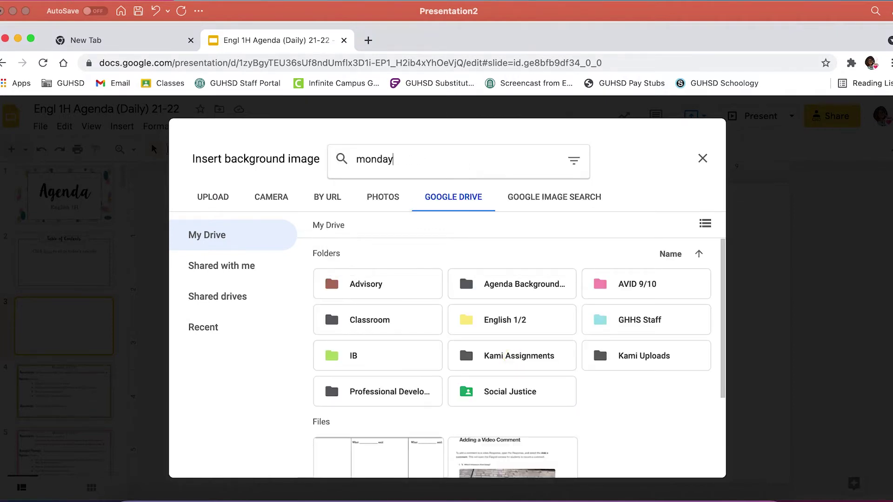
{"action": "key", "text": "Return"}
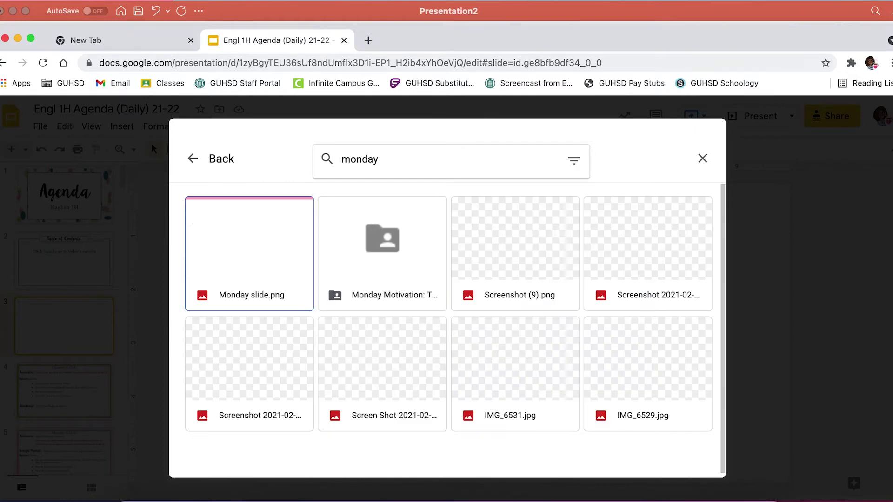
{"action": "left_click", "coordinate": [285, 239]}
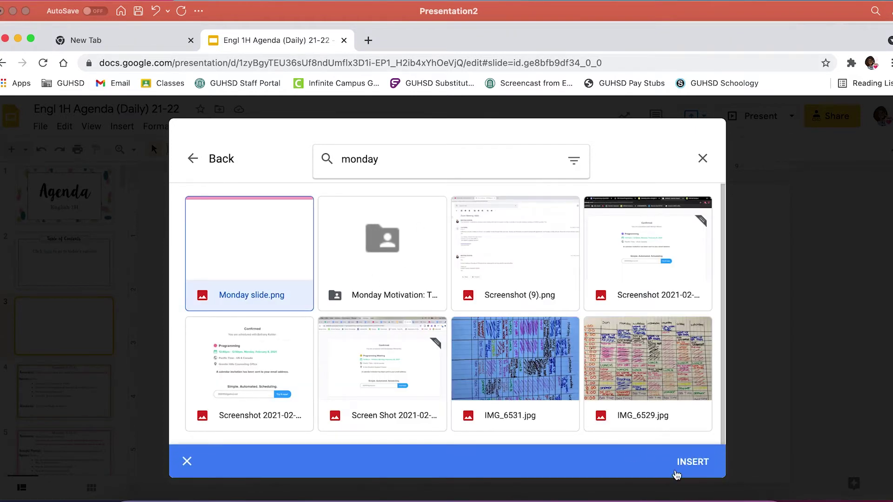
{"action": "left_click", "coordinate": [694, 462]}
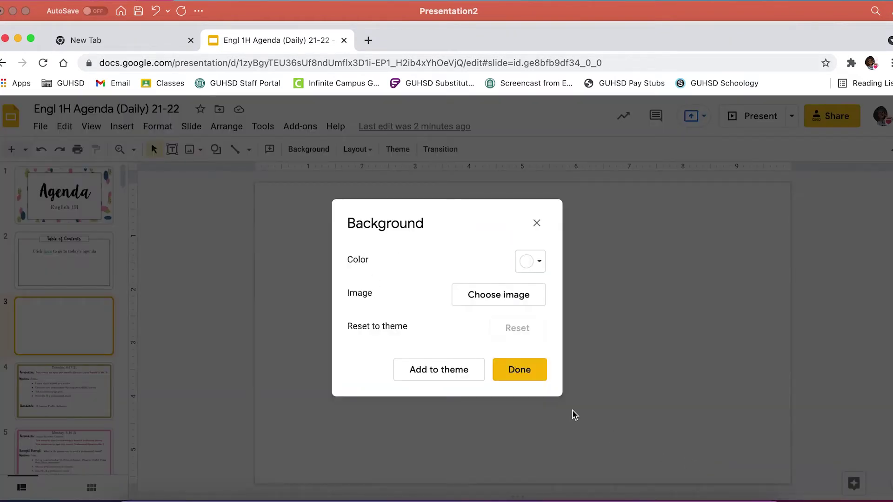
{"action": "left_click", "coordinate": [526, 380]}
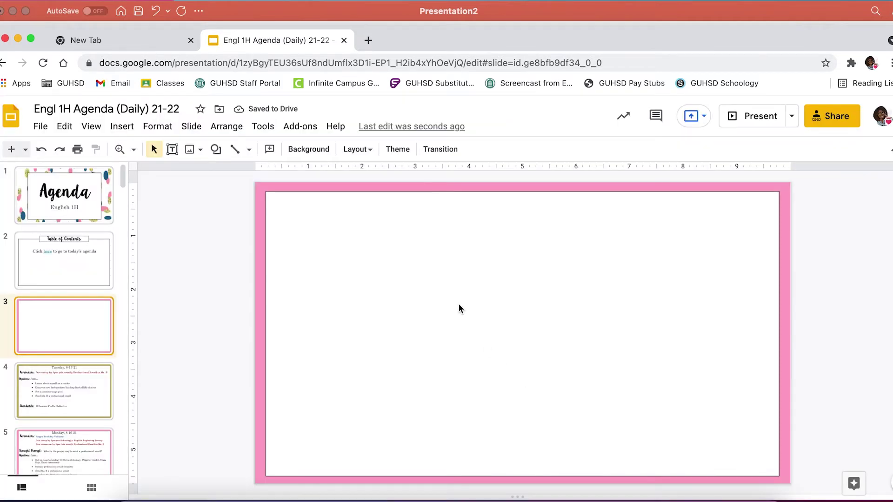
- Finish typing 'Reminders:' in the PowerPoint text box and copy the text box
{"action": "left_click", "coordinate": [438, 498]}
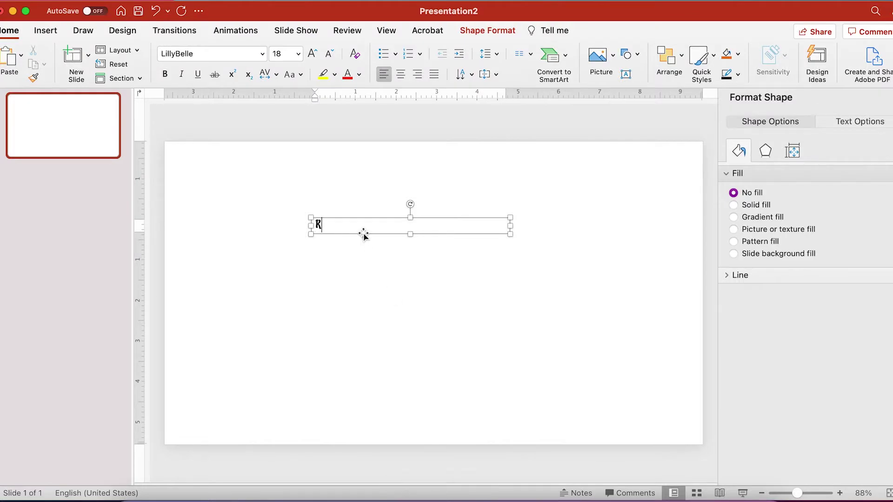
{"action": "type", "text": "eminders:"}
{"action": "left_click", "coordinate": [365, 220]}
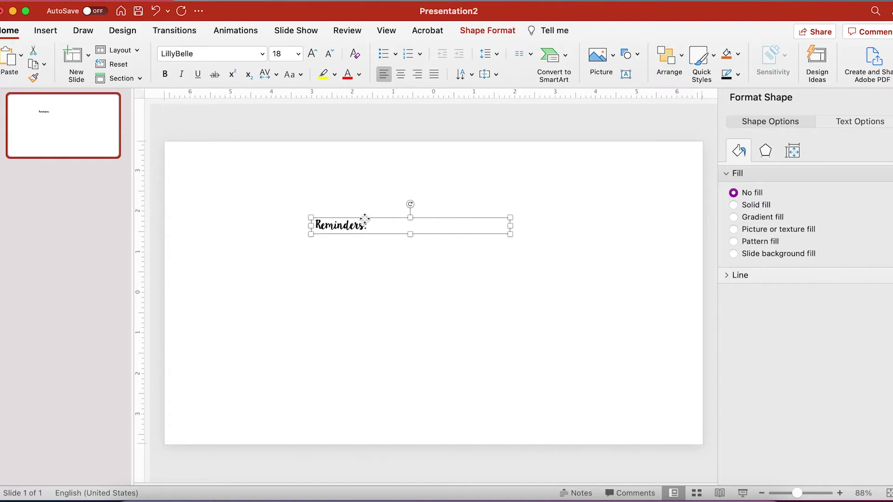
{"action": "right_click", "coordinate": [365, 221]}
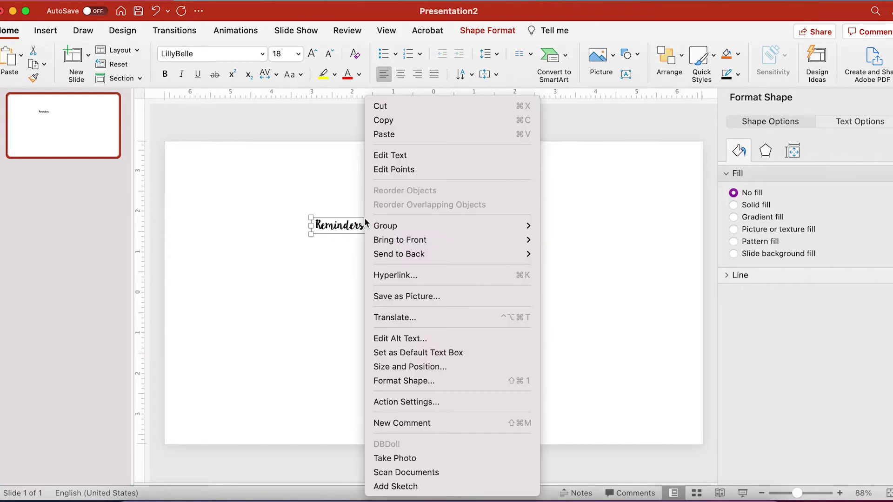
{"action": "mouse_move", "coordinate": [367, 225]}
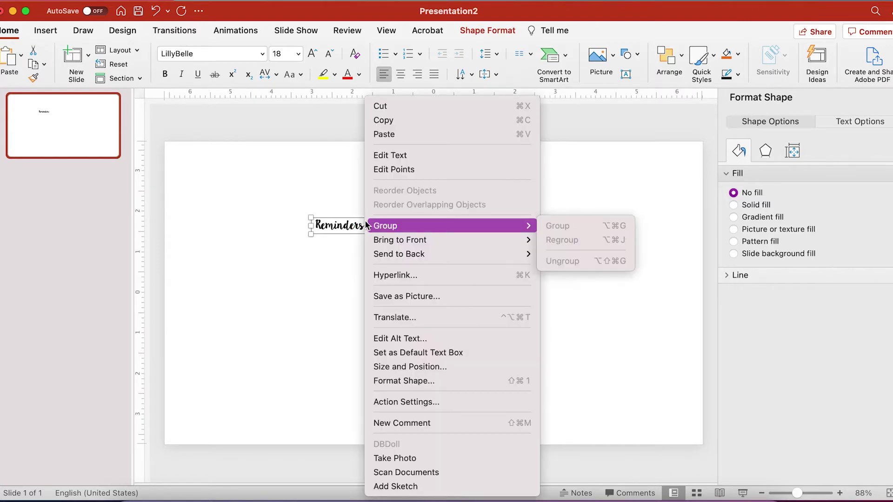
{"action": "left_click", "coordinate": [375, 121]}
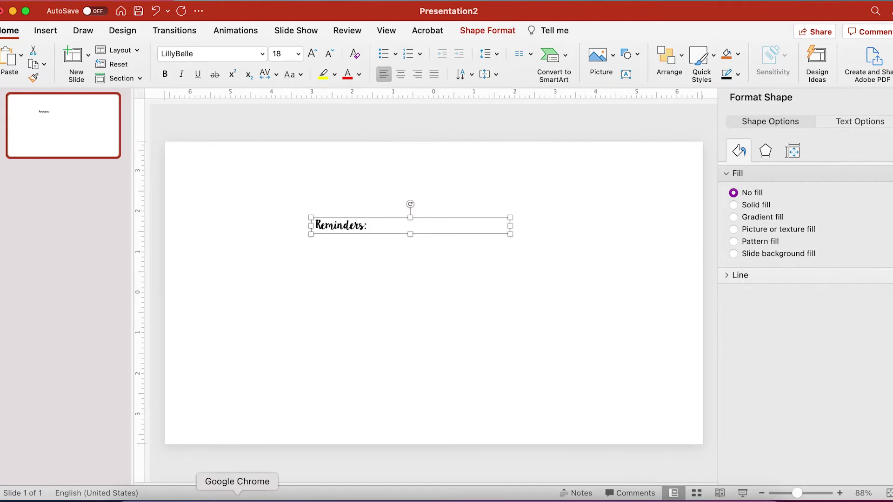
{"action": "left_click", "coordinate": [237, 497]}
- Paste the Reminders: heading onto slide 3, nudge it down, and crop off its empty right side
{"action": "right_click", "coordinate": [308, 339]}
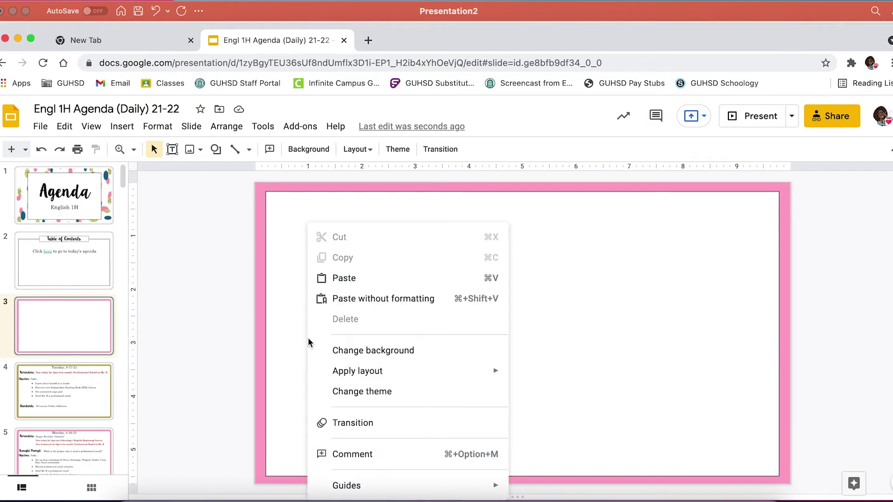
{"action": "left_click", "coordinate": [345, 278]}
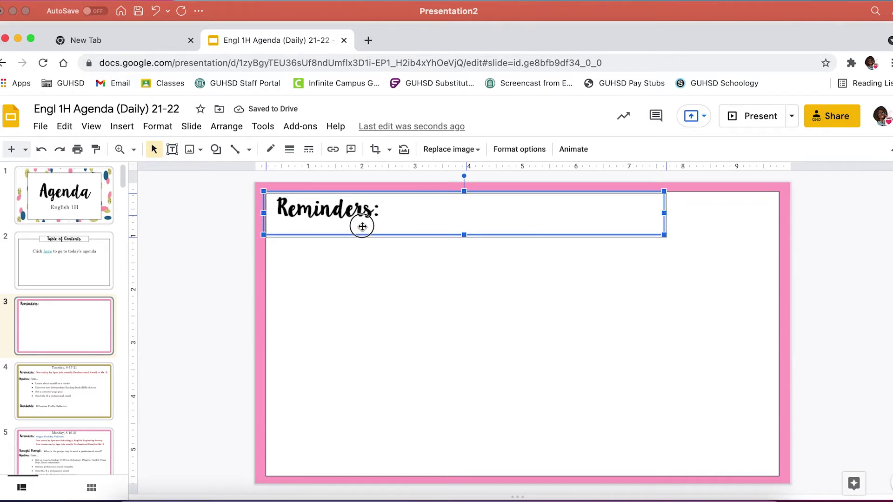
{"action": "left_click_drag", "start_coordinate": [361, 236], "coordinate": [361, 237]}
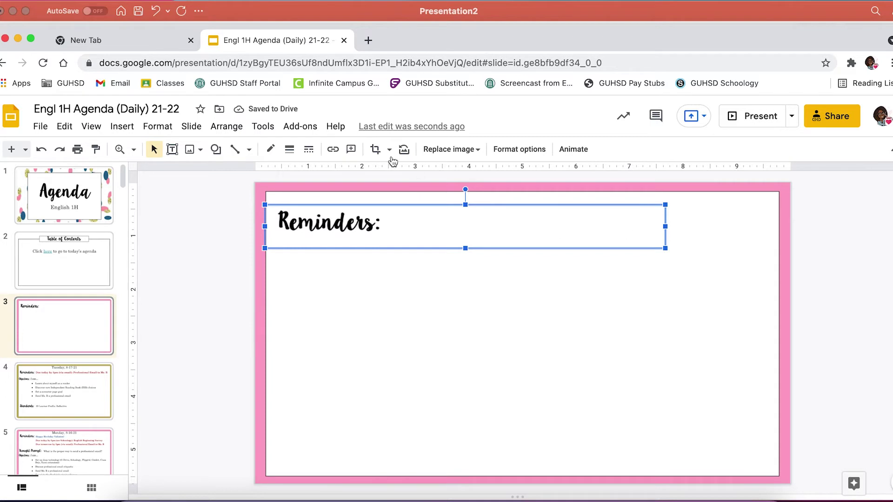
{"action": "left_click", "coordinate": [374, 149]}
{"action": "left_click_drag", "start_coordinate": [664, 226], "coordinate": [385, 224]}
{"action": "left_click", "coordinate": [366, 298]}
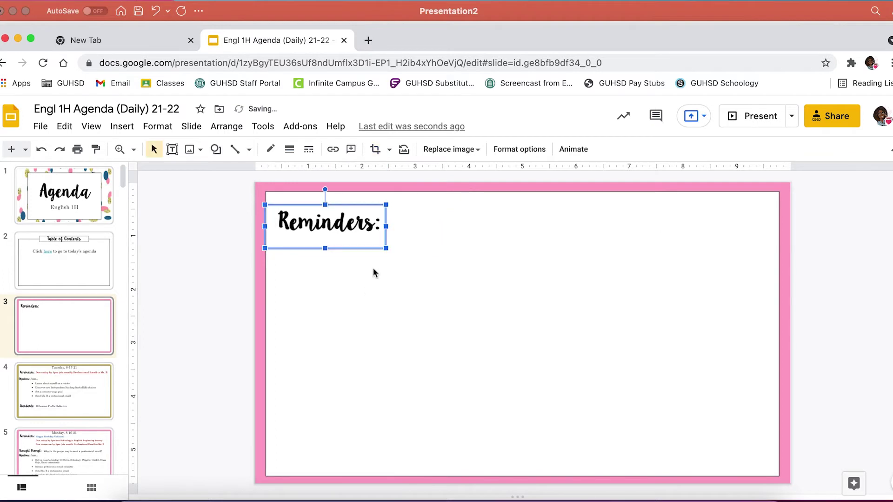
- Add a text box beside the heading reading 'Due Tomorrow:'
{"action": "left_click", "coordinate": [122, 126]}
{"action": "left_click", "coordinate": [123, 169]}
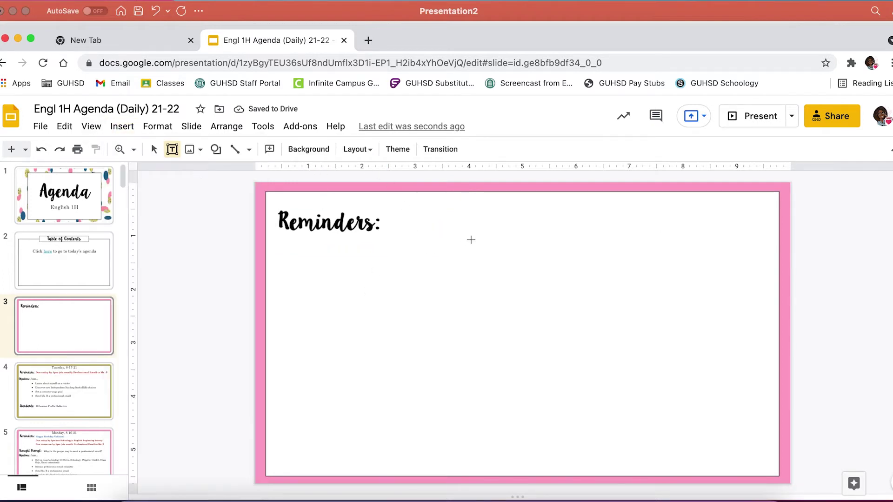
{"action": "left_click", "coordinate": [404, 212]}
{"action": "left_click_drag", "start_coordinate": [684, 259], "coordinate": [686, 256]}
{"action": "type", "text": "Due Tomorrow:"}
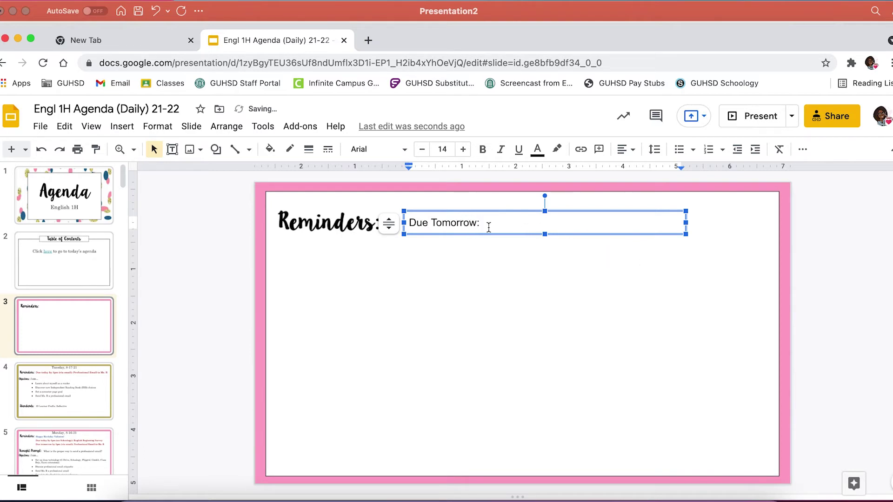
- Format the 'Due Tomorrow:' text as Century Schoolbook, size 18
{"action": "left_click_drag", "start_coordinate": [487, 224], "coordinate": [407, 218]}
{"action": "left_click", "coordinate": [404, 149]}
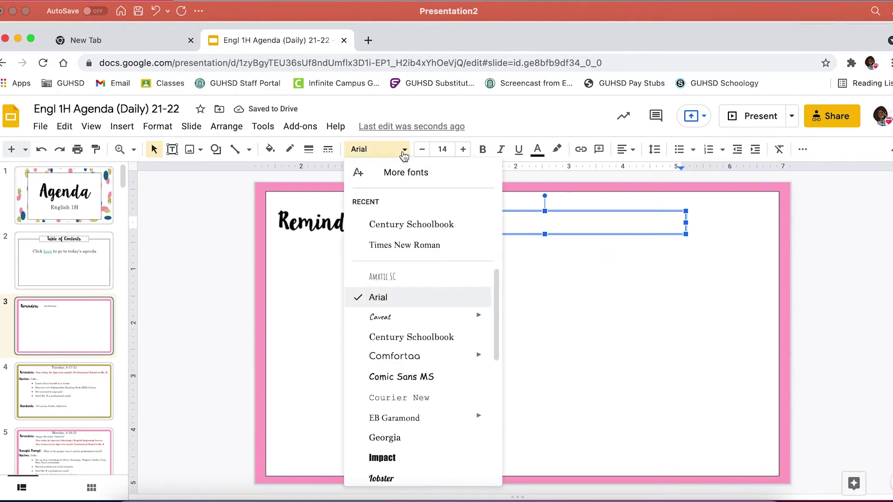
{"action": "left_click", "coordinate": [395, 226]}
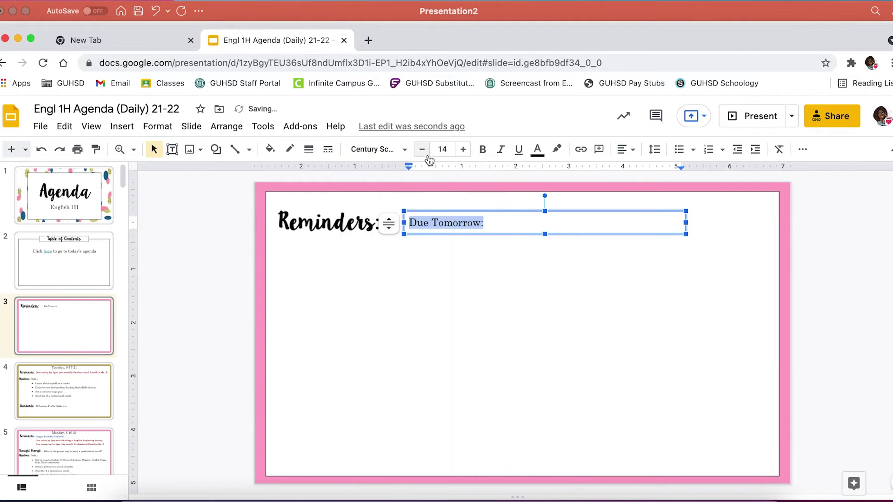
{"action": "left_click", "coordinate": [435, 150]}
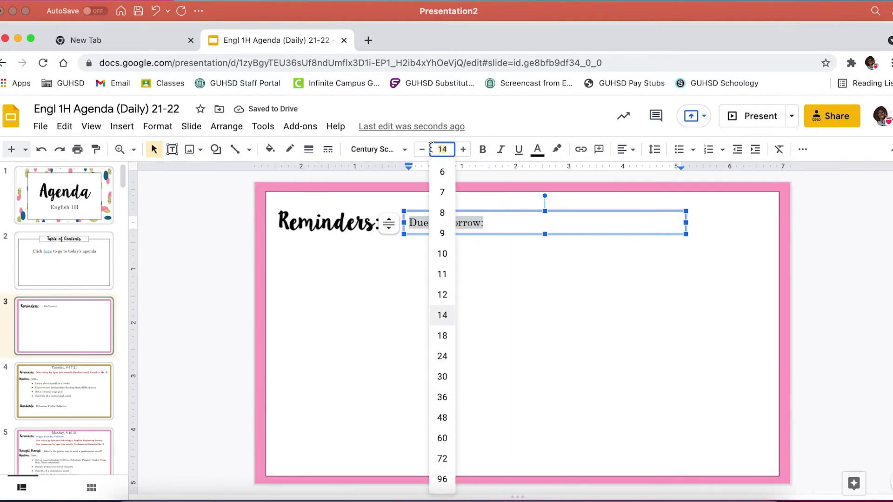
{"action": "type", "text": "18"}
{"action": "key", "text": "Return"}
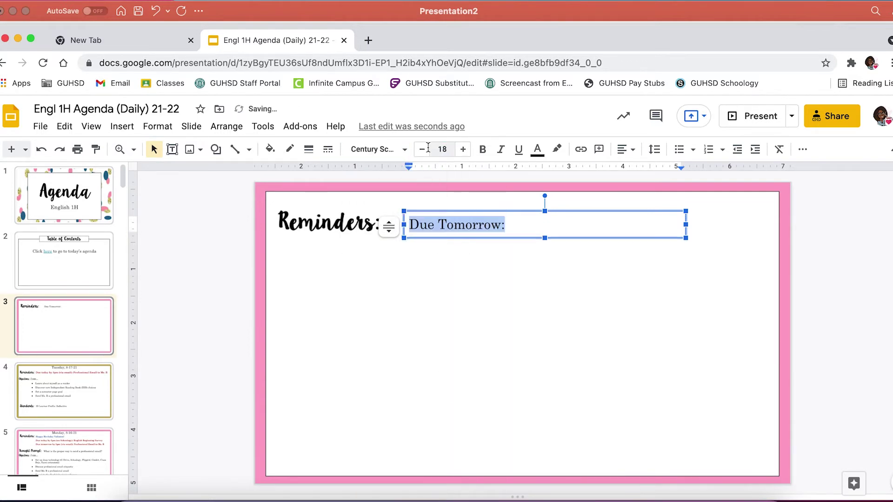
{"action": "left_click", "coordinate": [218, 247]}
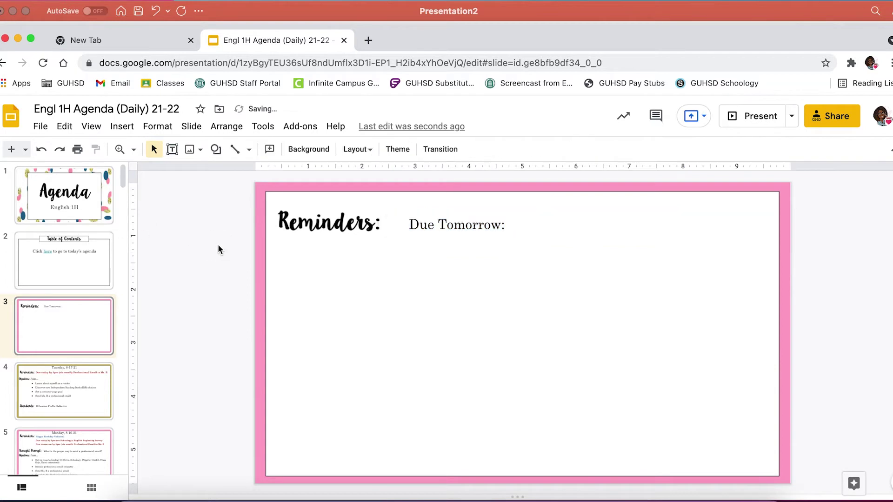
{"action": "left_click", "coordinate": [85, 385]}
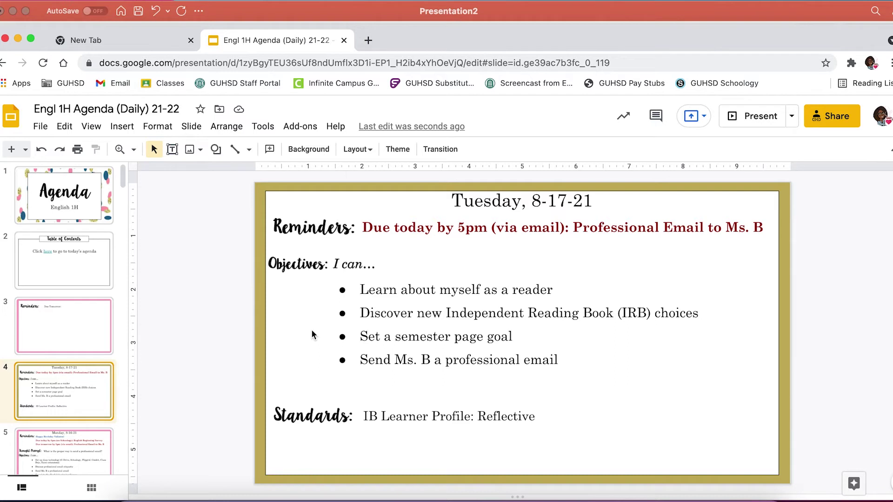
- Delete the draft Reminders slide from the deck
{"action": "left_click", "coordinate": [68, 321]}
{"action": "right_click", "coordinate": [70, 320]}
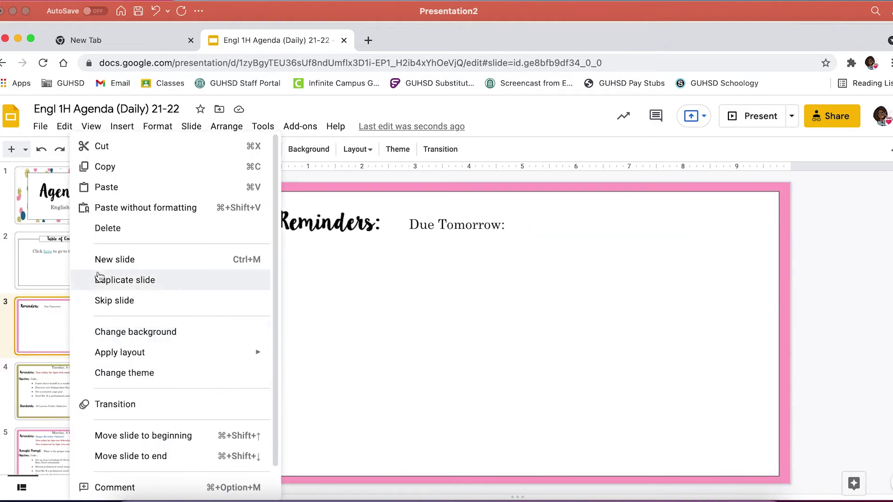
{"action": "left_click", "coordinate": [108, 228]}
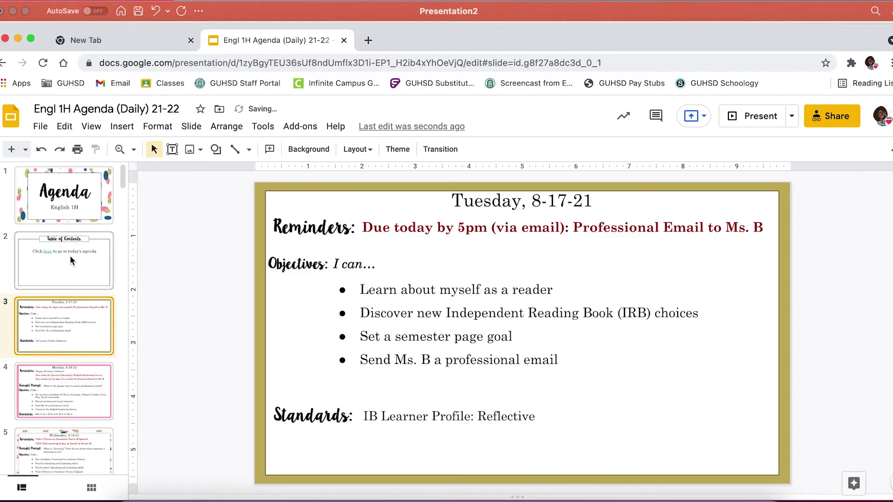
- Link the word 'here' on the Table of Contents slide to the next slide
{"action": "left_click", "coordinate": [72, 260]}
{"action": "right_click", "coordinate": [432, 293]}
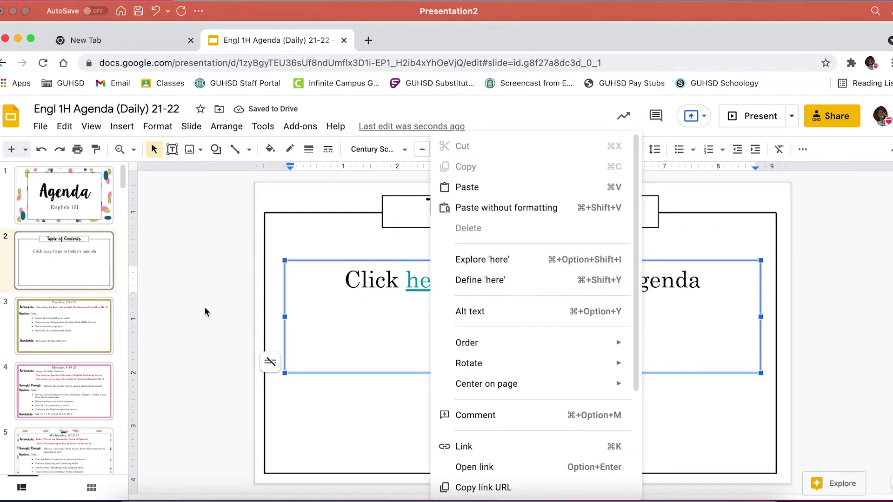
{"action": "left_click", "coordinate": [461, 447]}
{"action": "left_click", "coordinate": [449, 380]}
{"action": "left_click", "coordinate": [481, 355]}
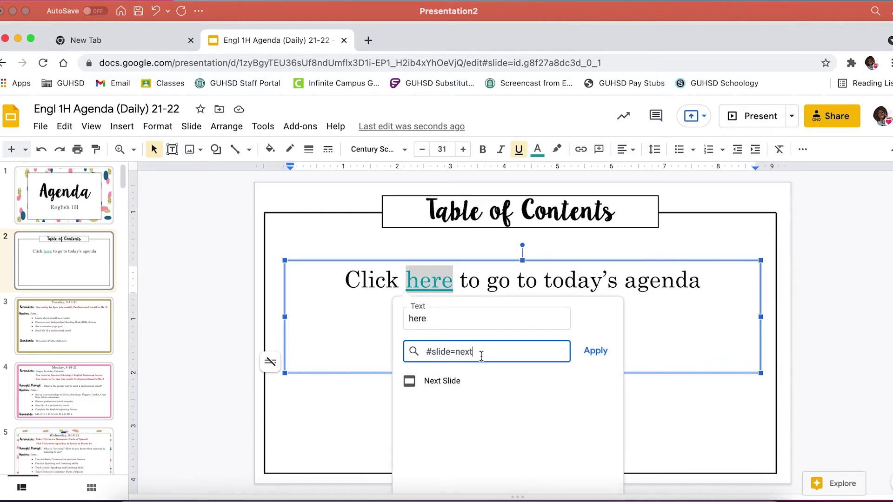
{"action": "left_click", "coordinate": [241, 311]}
- Select the word 'go' and browse link options, leaving it unlinked
{"action": "left_click", "coordinate": [502, 284]}
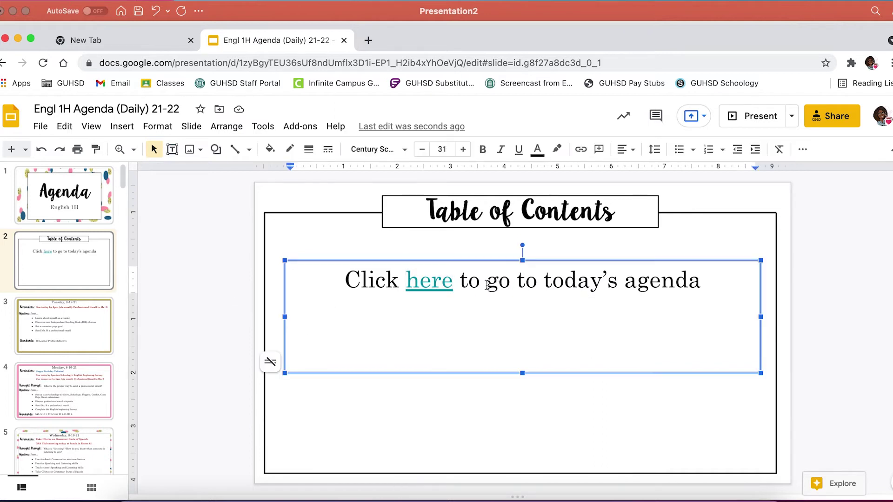
{"action": "left_click_drag", "start_coordinate": [487, 283], "coordinate": [508, 285]}
{"action": "left_click", "coordinate": [581, 149]}
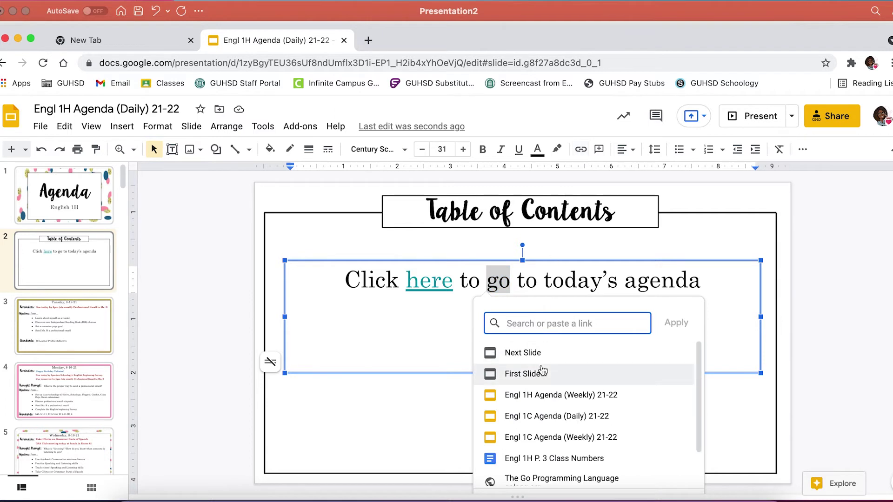
{"action": "scroll", "coordinate": [542, 370], "scroll_direction": "down", "scroll_amount": 2}
{"action": "scroll", "coordinate": [542, 370], "scroll_direction": "down", "scroll_amount": 1}
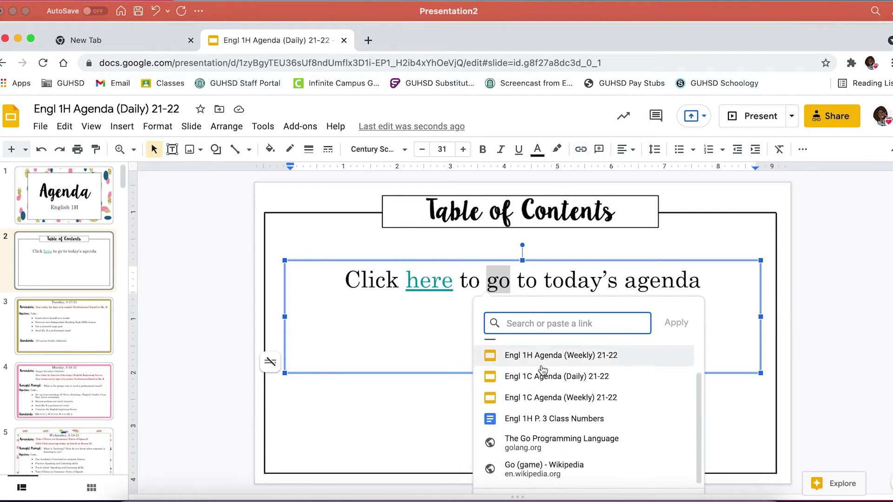
{"action": "scroll", "coordinate": [542, 370], "scroll_direction": "up", "scroll_amount": 3}
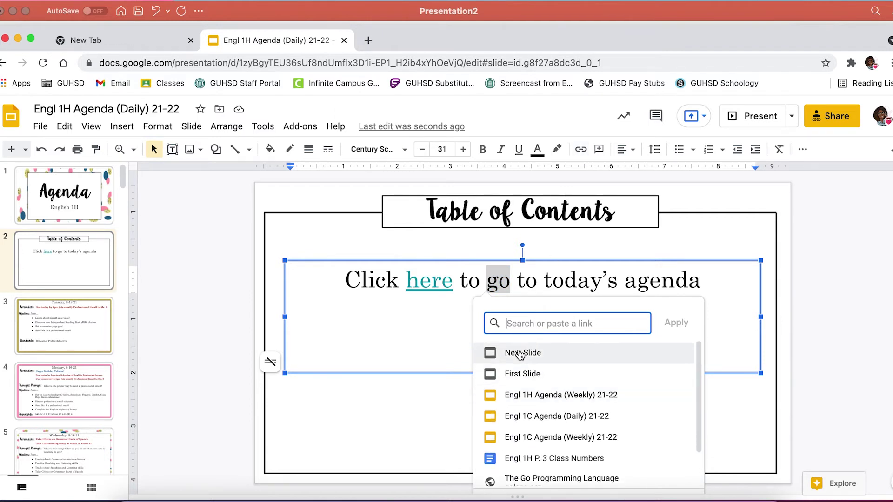
{"action": "left_click", "coordinate": [208, 318]}
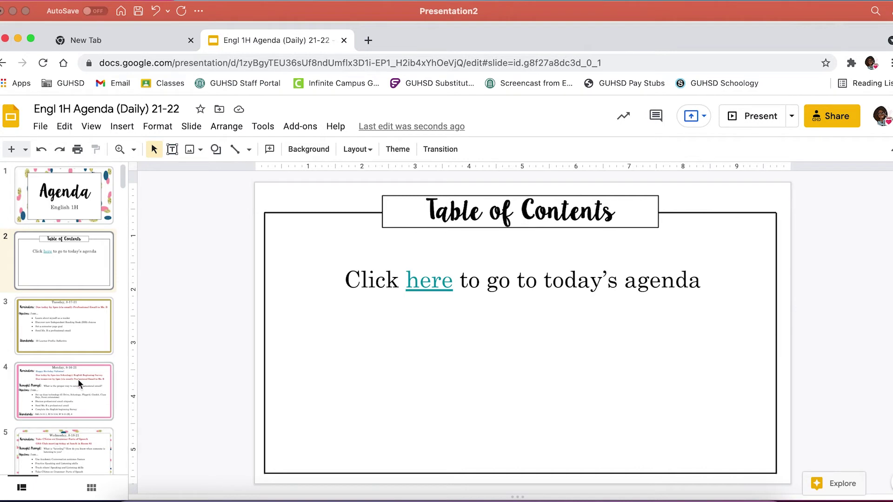
- Check the 'here' link's target and reposition the Wednesday 8-18-21 slide after Monday
{"action": "left_click", "coordinate": [77, 436]}
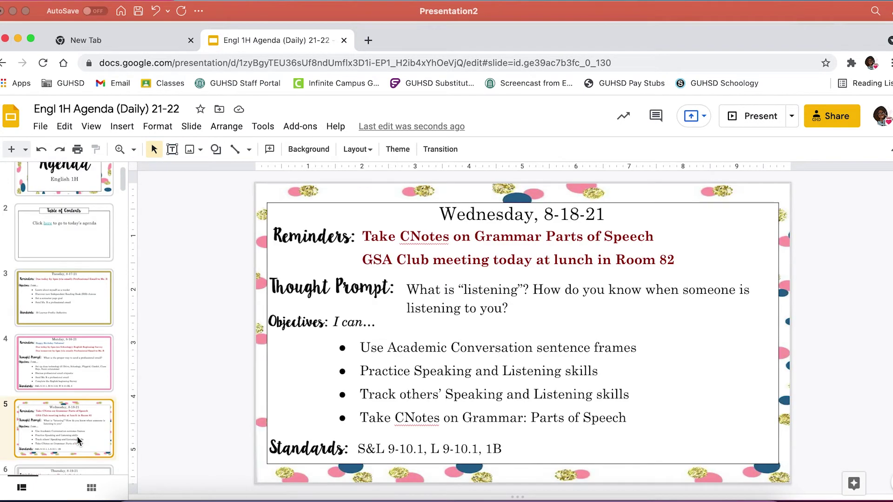
{"action": "left_click", "coordinate": [70, 436]}
{"action": "left_click_drag", "start_coordinate": [69, 416], "coordinate": [68, 264]}
{"action": "left_click", "coordinate": [66, 239]}
{"action": "left_click", "coordinate": [416, 285]}
{"action": "left_click", "coordinate": [450, 311]}
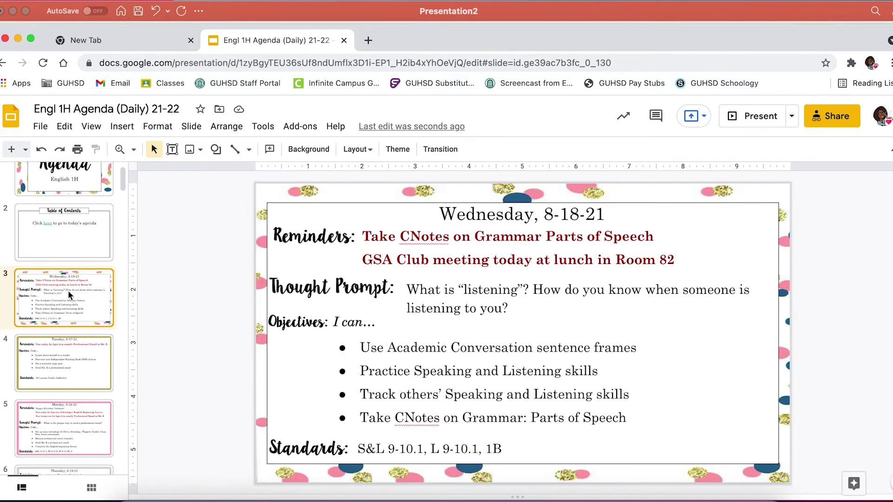
{"action": "left_click_drag", "start_coordinate": [67, 301], "coordinate": [54, 455]}
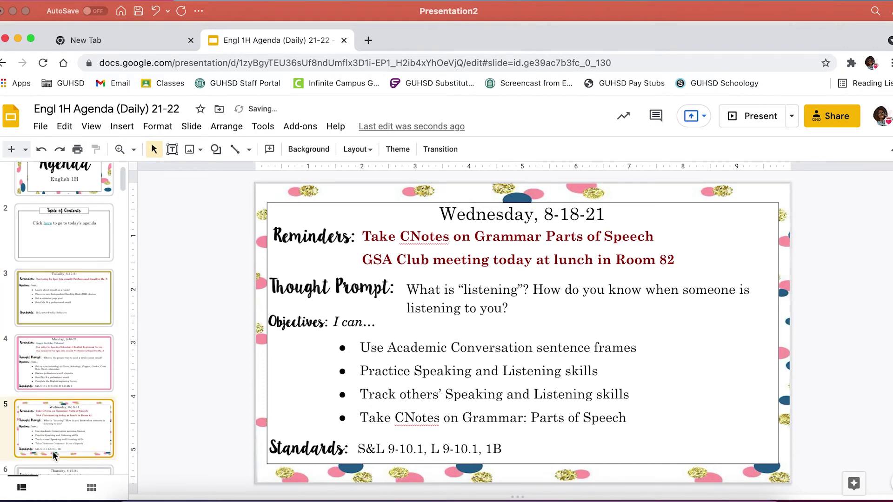
- Search 'week' in a new Chrome tab and open the AVID Agenda (Weekly) 21-22 presentation
{"action": "left_click", "coordinate": [130, 43]}
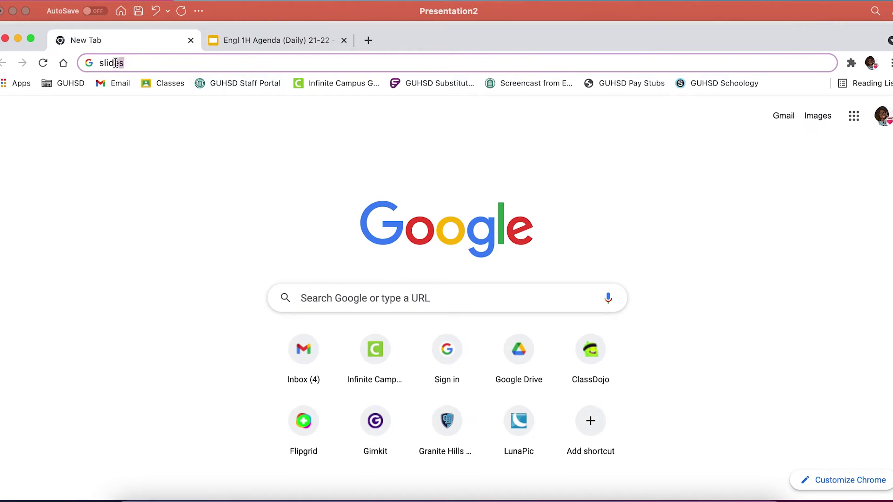
{"action": "key", "text": "BackSpace"}
{"action": "key", "text": "BackSpace"}
{"action": "key", "text": "BackSpace"}
{"action": "key", "text": "BackSpace"}
{"action": "key", "text": "BackSpace"}
{"action": "type", "text": "wee"}
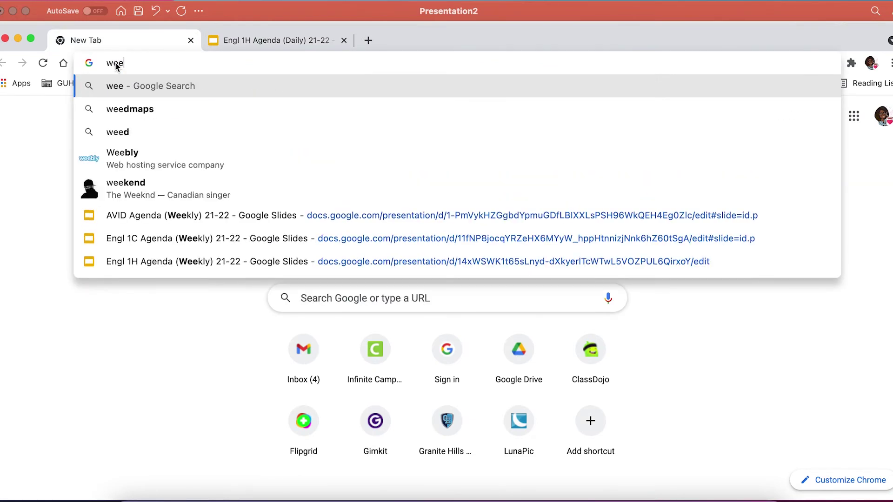
{"action": "type", "text": "k"}
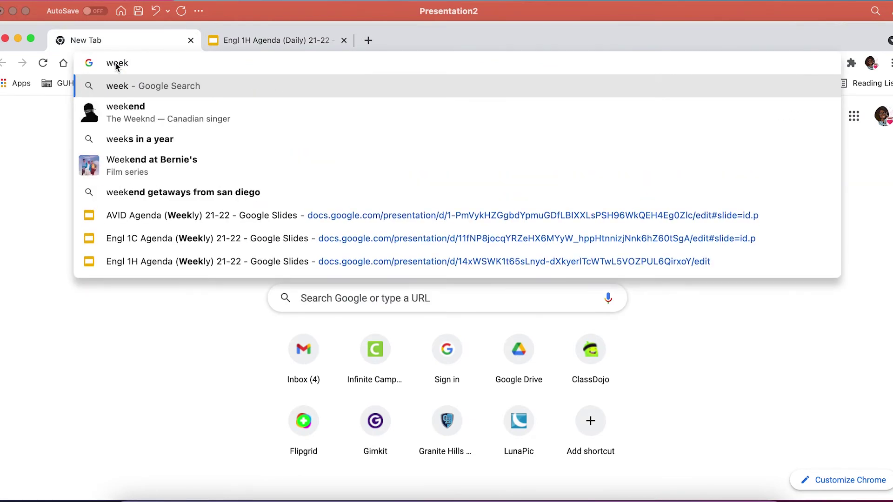
{"action": "left_click", "coordinate": [135, 213]}
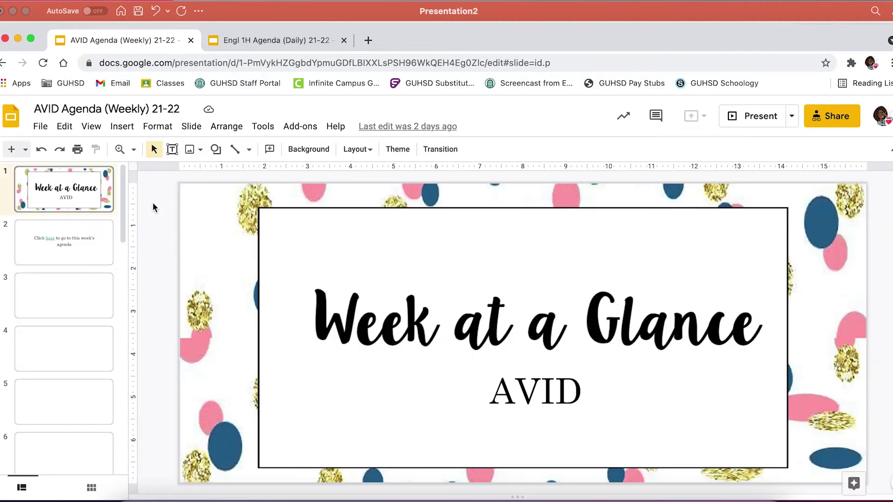
- View the 16 x 7 inch page setup without changes, then show the Week 2 (8/16-8/20) slide
{"action": "left_click", "coordinate": [62, 239]}
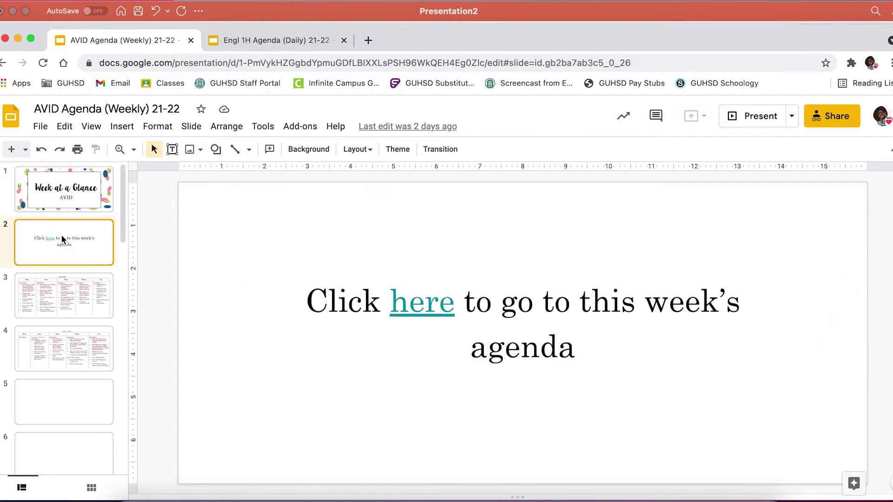
{"action": "left_click", "coordinate": [39, 130]}
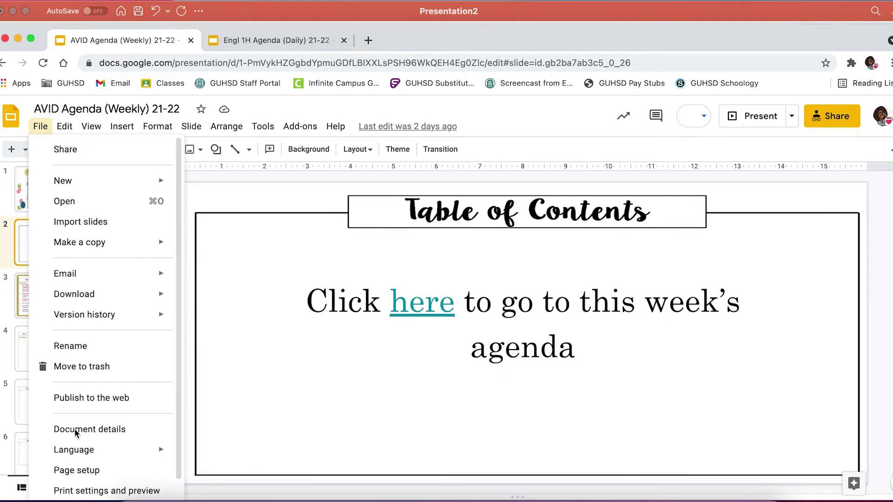
{"action": "left_click", "coordinate": [83, 471]}
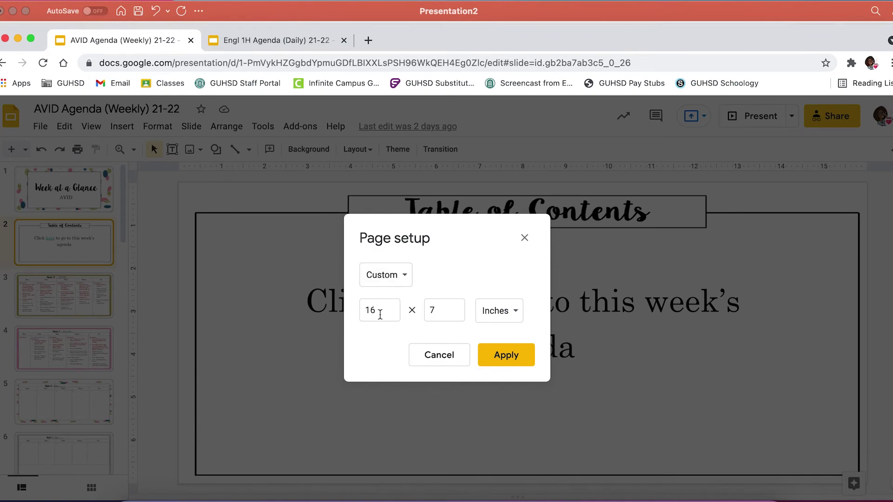
{"action": "left_click", "coordinate": [525, 238]}
{"action": "left_click", "coordinate": [83, 303]}
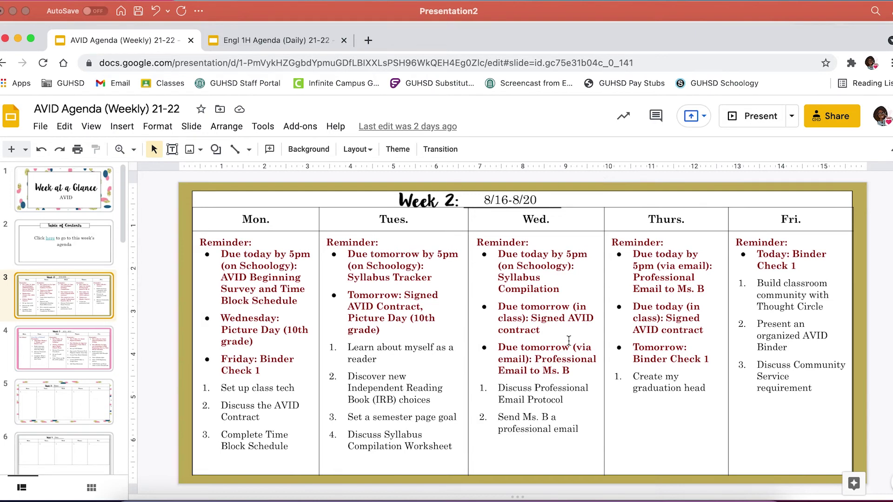
- Copy Wednesday's professional-email task into a new first item in Thursday's list
{"action": "left_click", "coordinate": [499, 418]}
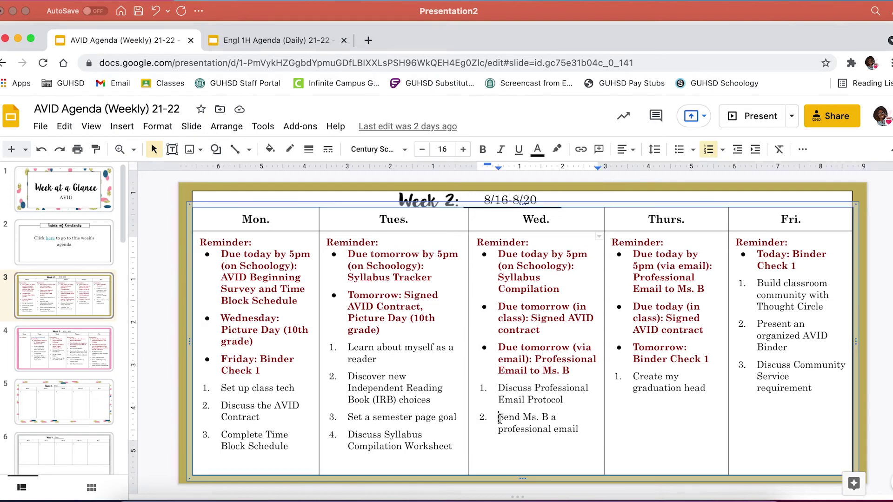
{"action": "left_click_drag", "start_coordinate": [500, 419], "coordinate": [578, 431]}
{"action": "key", "text": "super+c"}
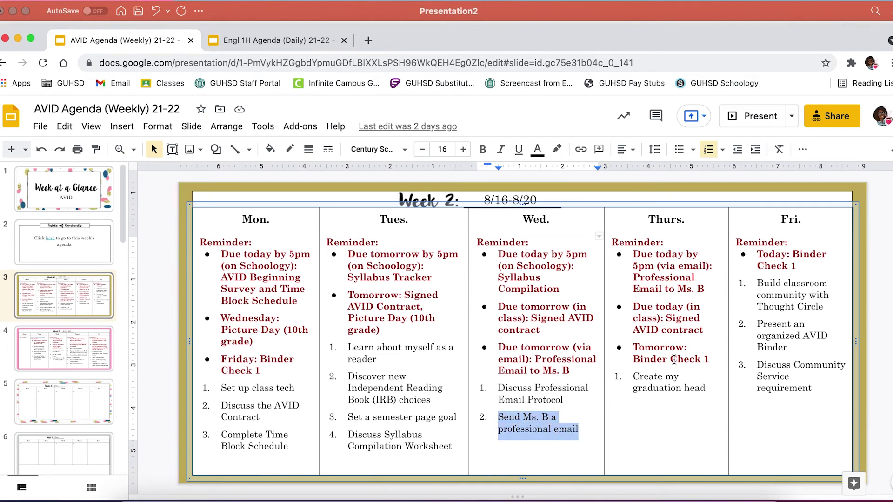
{"action": "left_click", "coordinate": [636, 376]}
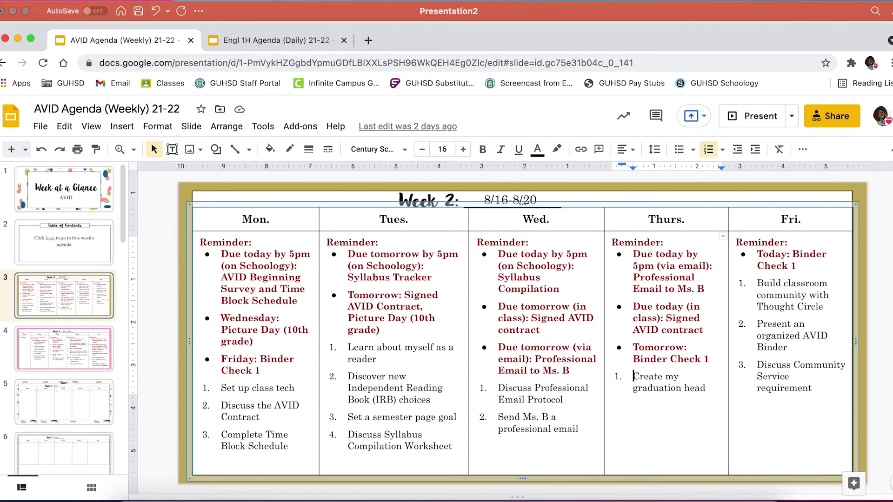
{"action": "key", "text": "Return"}
{"action": "key", "text": "super+v"}
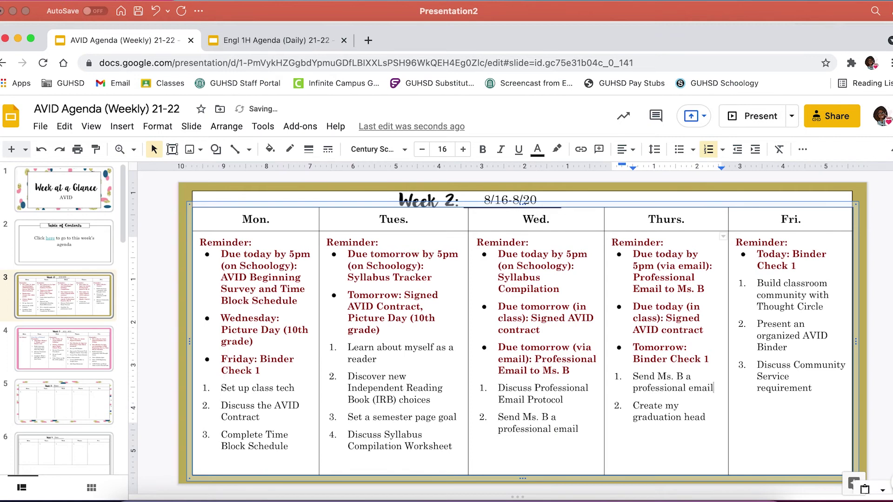
- Add 'Complete Syllabus Compilation Worksheet' as Wednesday's first item
{"action": "left_click", "coordinate": [567, 400]}
{"action": "left_click", "coordinate": [503, 390]}
{"action": "key", "text": "Return"}
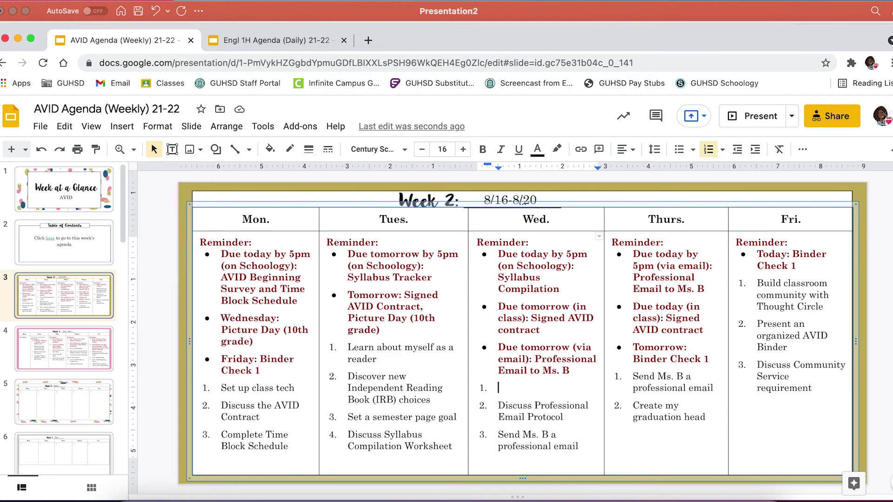
{"action": "type", "text": "T"}
{"action": "key", "text": "BackSpace"}
{"action": "type", "text": "Complete "}
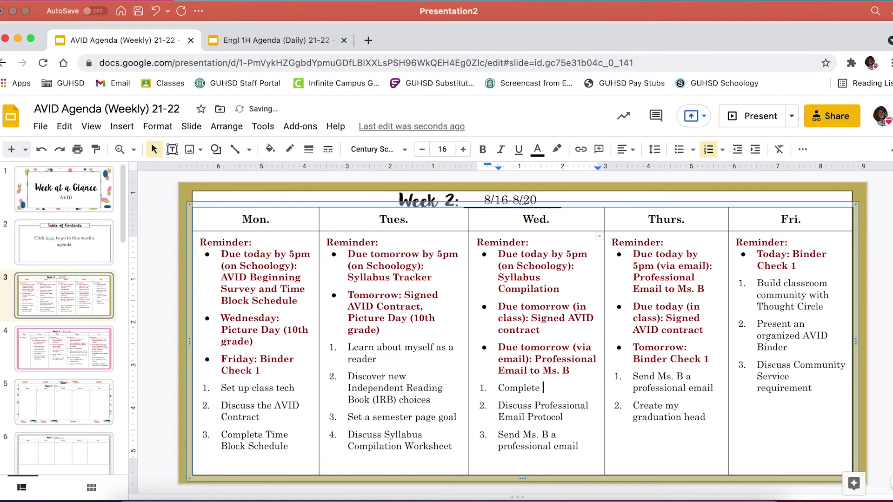
{"action": "type", "text": "Syllabus Compilation Worksheet"}
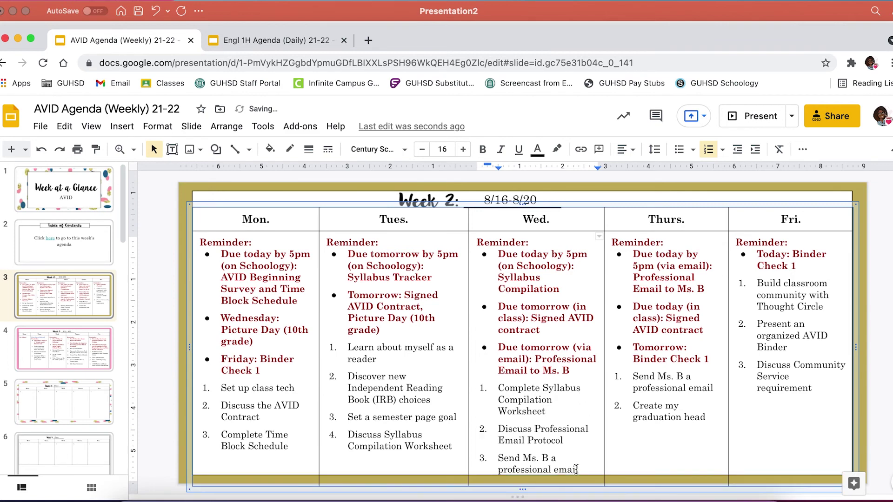
- Replace Wednesday's third item with 'Take CNotes on Professional Emails'
{"action": "left_click_drag", "start_coordinate": [578, 470], "coordinate": [505, 455]}
{"action": "key", "text": "BackSpace"}
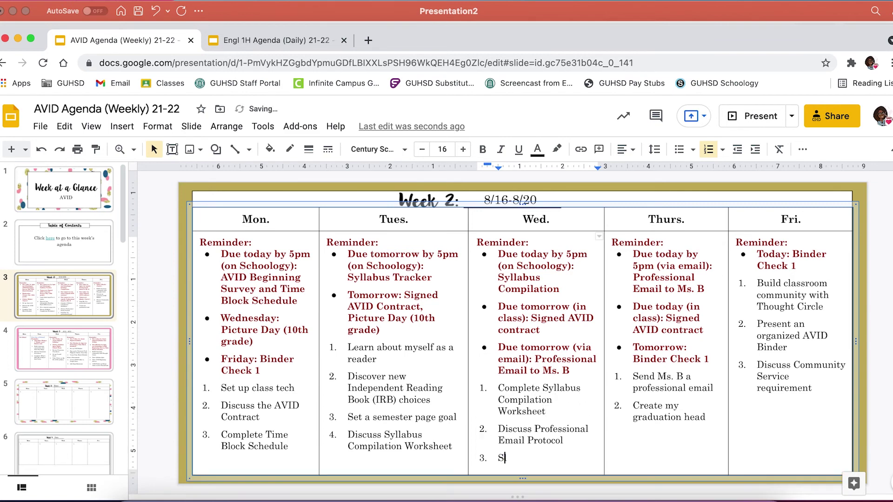
{"action": "key", "text": "BackSpace"}
{"action": "type", "text": "Take CNotes on P"}
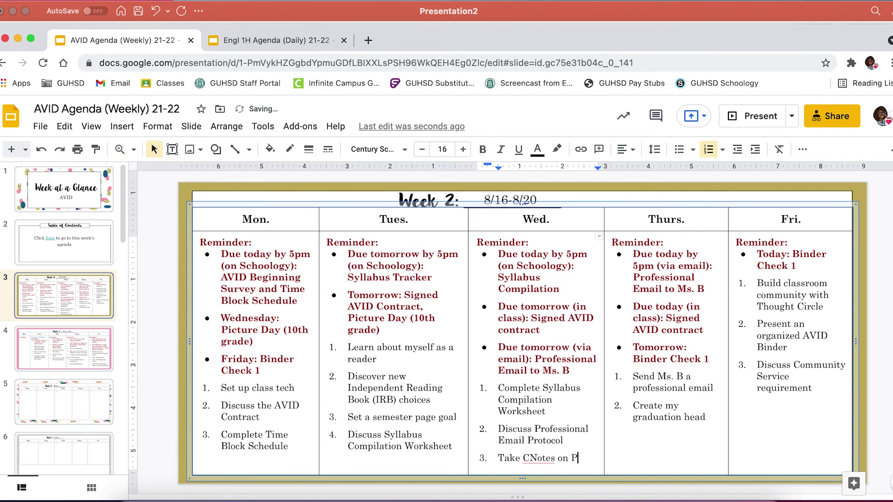
{"action": "type", "text": "rofessi"}
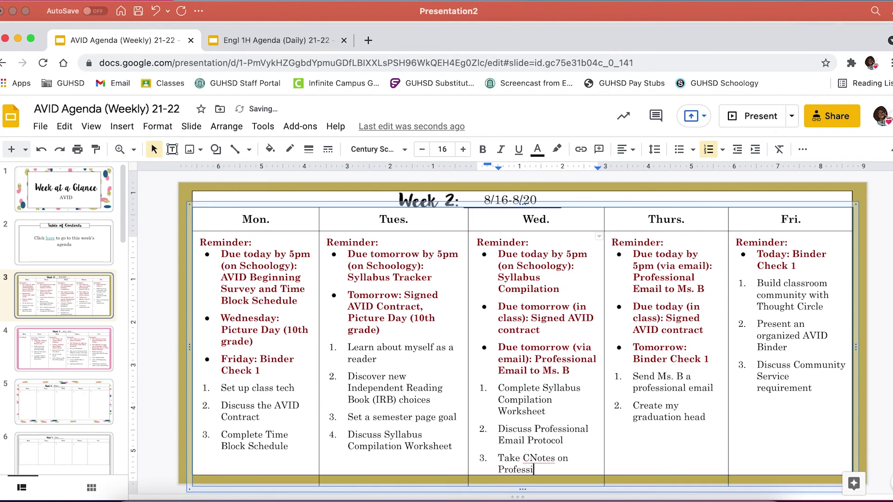
{"action": "type", "text": "onal Emails"}
{"action": "left_click", "coordinate": [627, 205]}
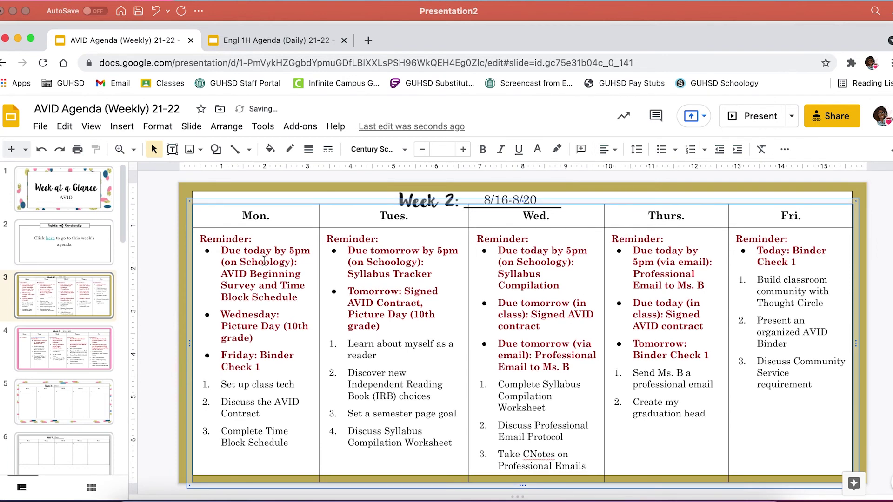
{"action": "left_click", "coordinate": [154, 276]}
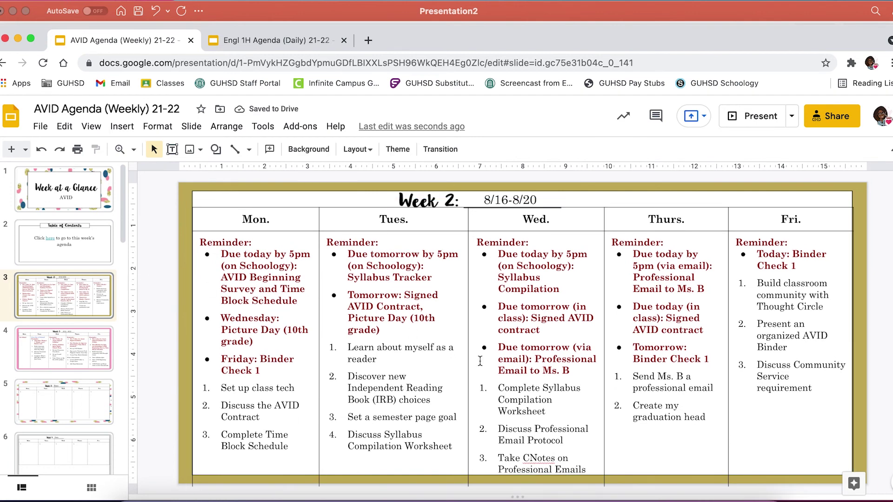
- Drag the Wednesday/Thursday border right to widen the Wednesday column
{"action": "left_click", "coordinate": [609, 476]}
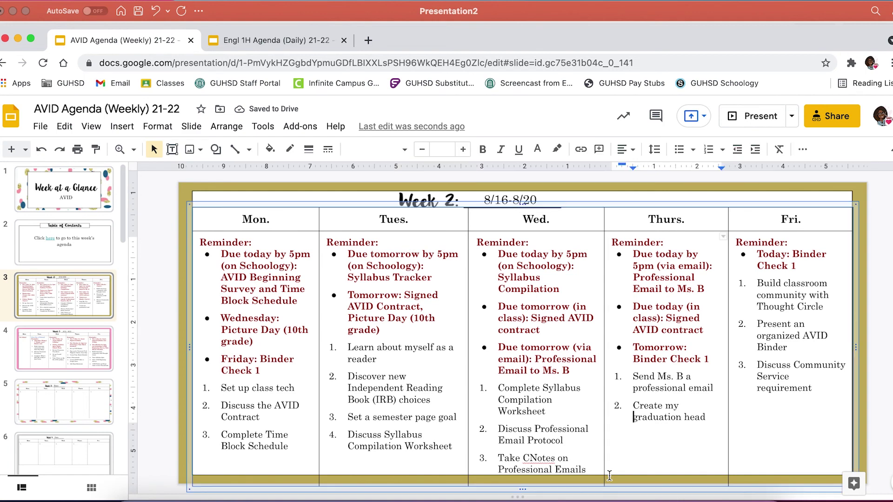
{"action": "left_click", "coordinate": [612, 379]}
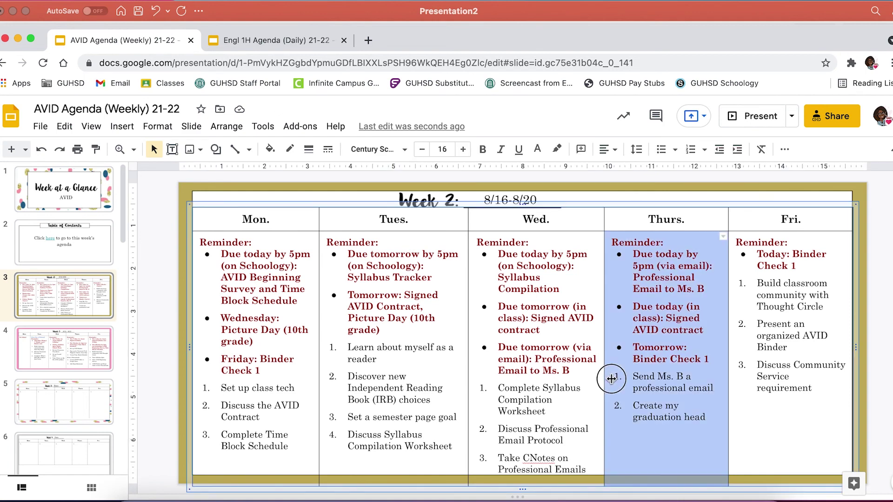
{"action": "left_click_drag", "start_coordinate": [611, 379], "coordinate": [613, 378]}
{"action": "left_click", "coordinate": [163, 365]}
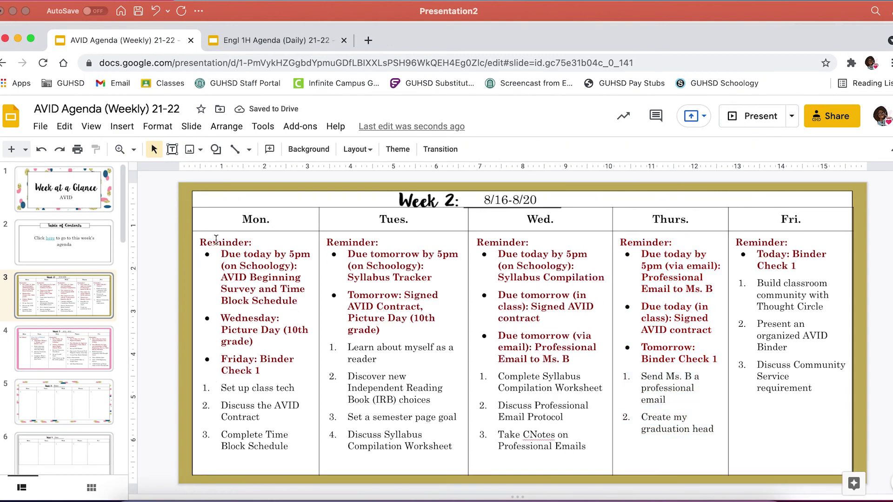
- Show the empty Week 3 agenda slide, slide 5, with its Date placeholder heading
{"action": "left_click", "coordinate": [78, 404]}
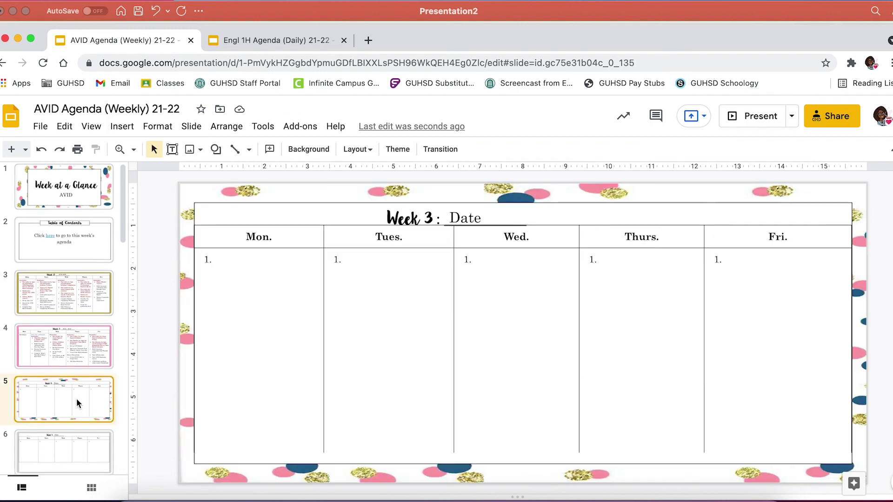
{"action": "scroll", "coordinate": [78, 404], "scroll_direction": "down", "scroll_amount": 10}
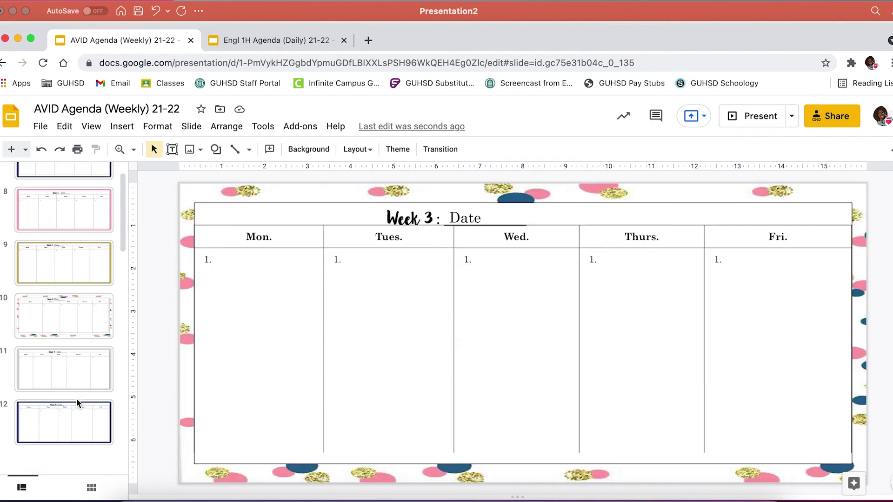
{"action": "scroll", "coordinate": [78, 404], "scroll_direction": "down", "scroll_amount": 12}
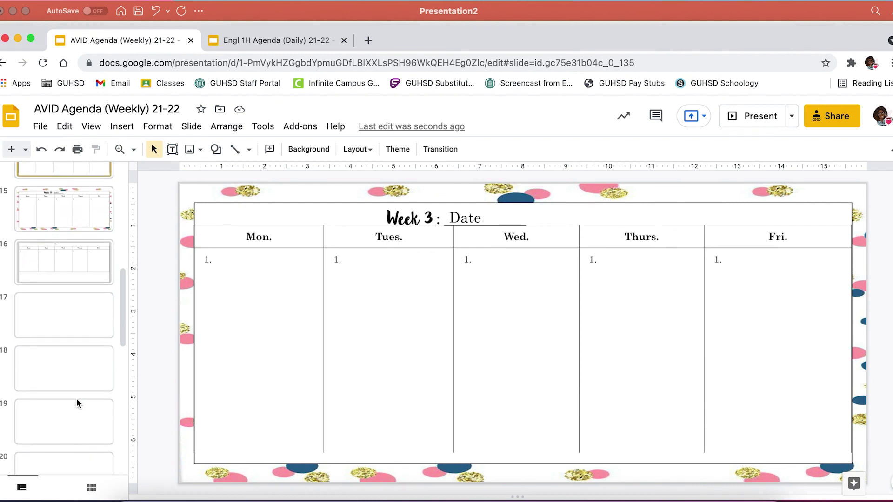
{"action": "scroll", "coordinate": [78, 403], "scroll_direction": "down", "scroll_amount": 1}
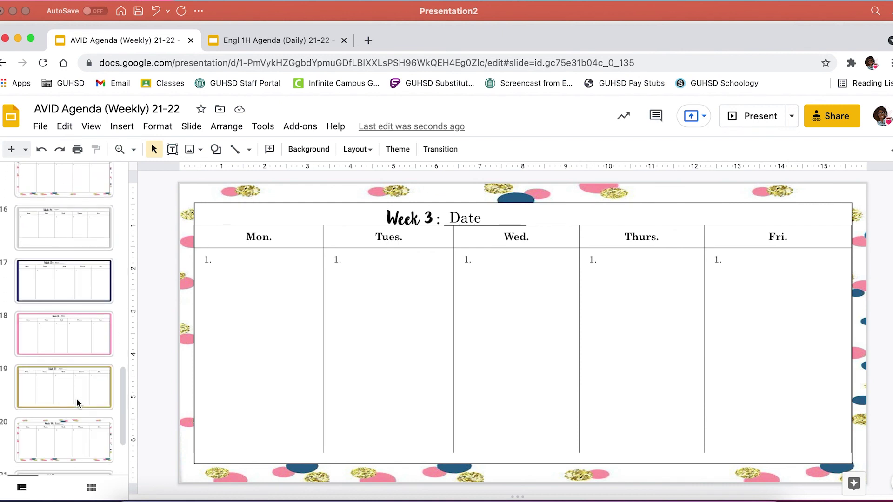
{"action": "scroll", "coordinate": [78, 404], "scroll_direction": "up", "scroll_amount": 15}
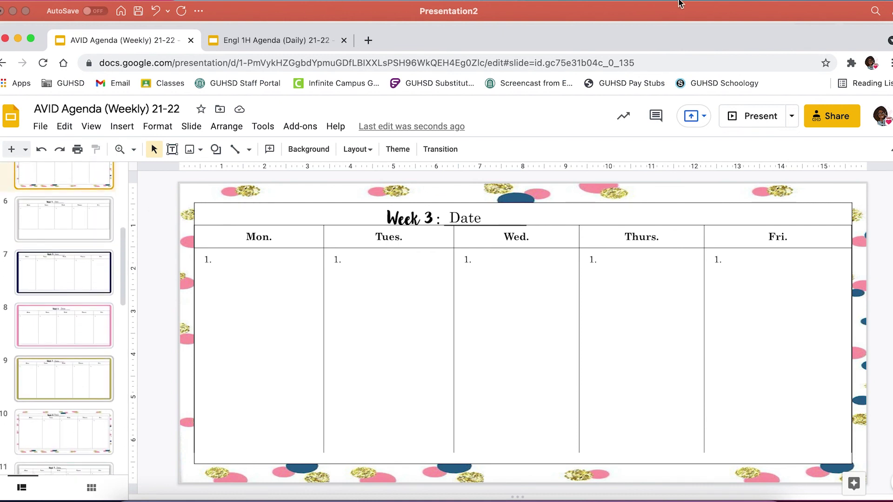